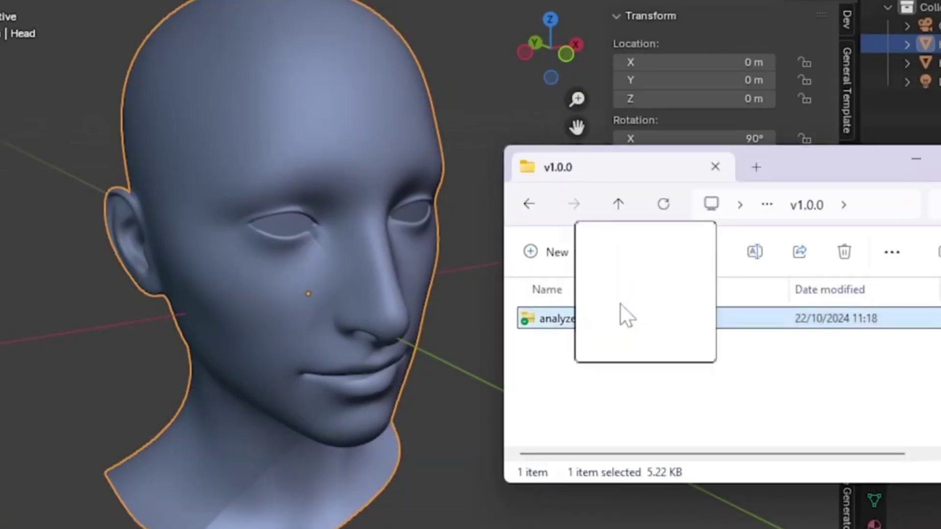
# Install the Analyze Mesh add-on from its file and analyze the head mesh in Object Mode
pyautogui.moveTo(620, 304); pyautogui.dragTo(184, 379)
pyautogui.click(158, 412)
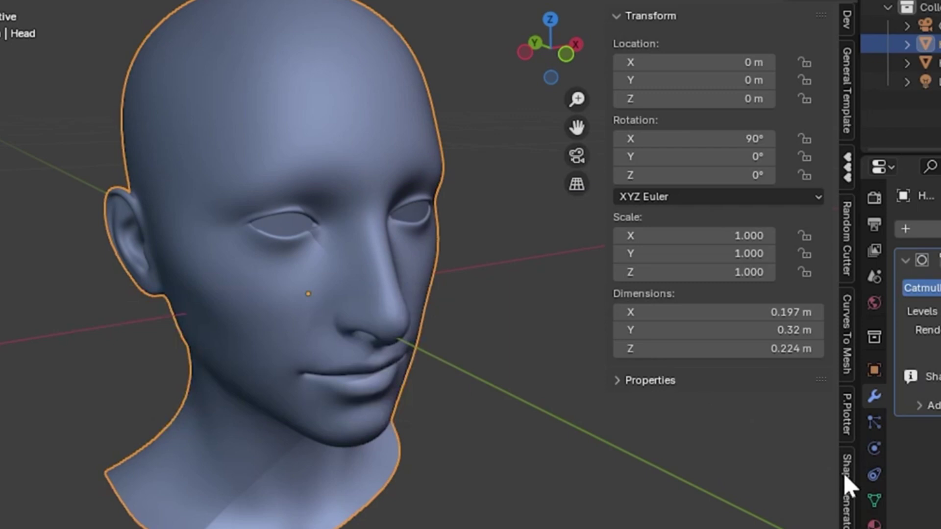
pyautogui.scroll(-5, 843, 473)
pyautogui.click(847, 515)
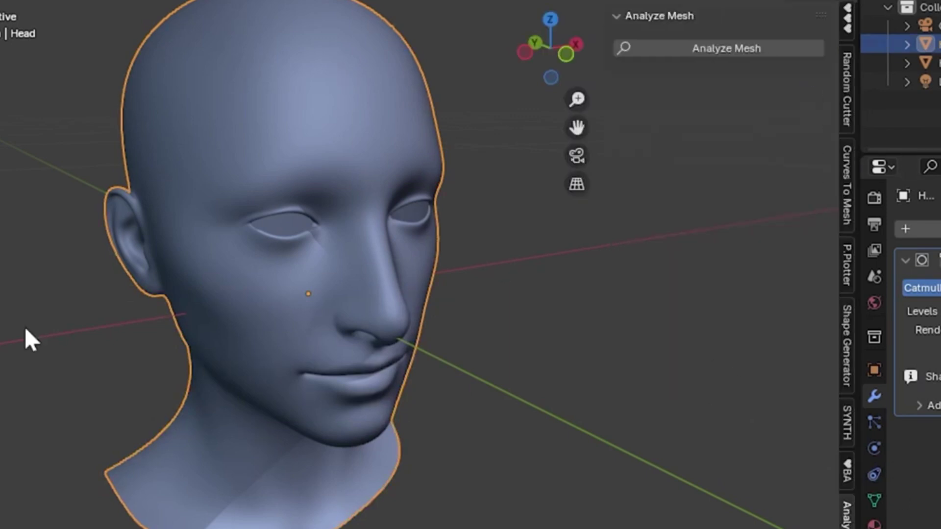
pyautogui.click(771, 48)
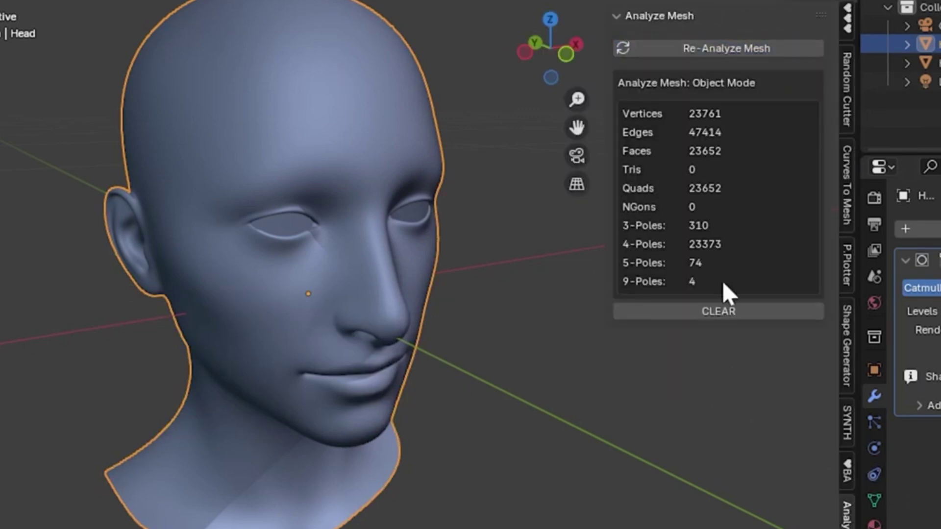
# Re-analyze the head in Edit Mode, select its pole vertices, then clear the selection
pyautogui.moveTo(856, 238); pyautogui.dragTo(754, 235)
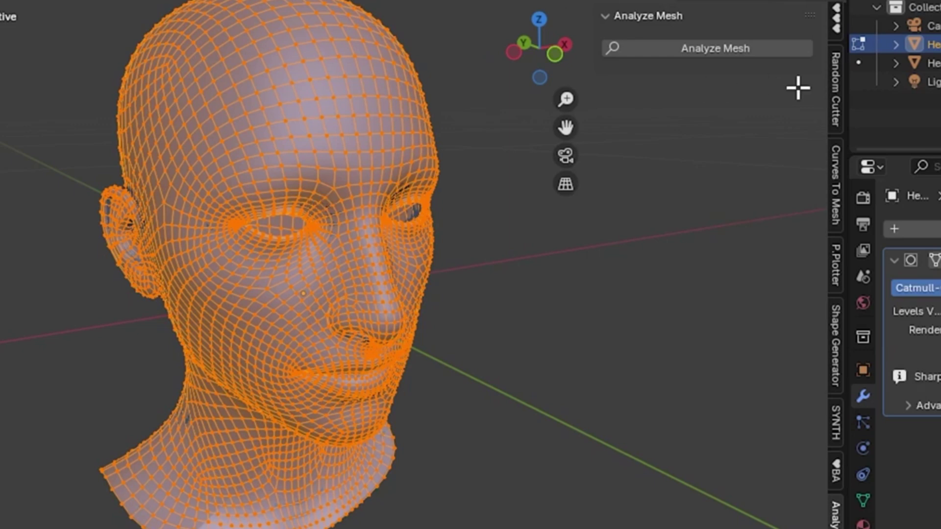
pyautogui.click(799, 51)
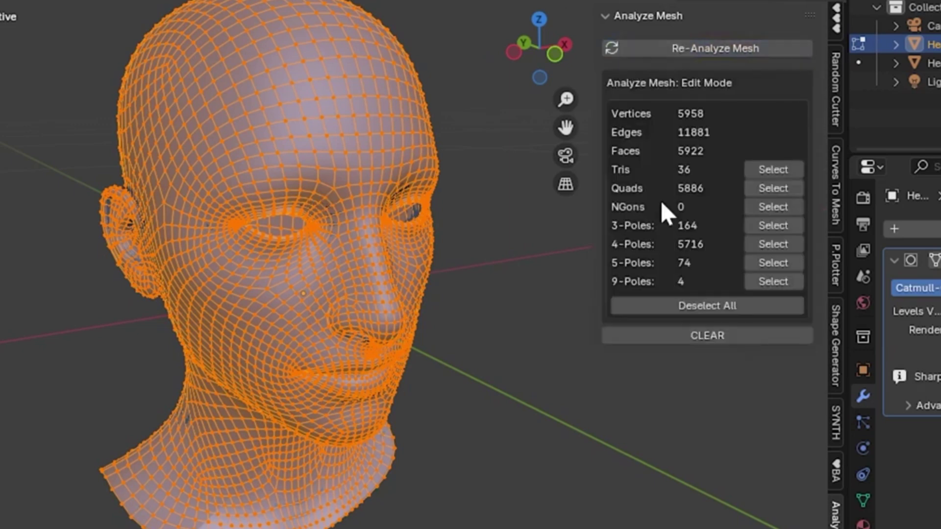
pyautogui.click(773, 263)
pyautogui.keyDown('ctrl'); pyautogui.click(774, 225); pyautogui.keyUp('ctrl')
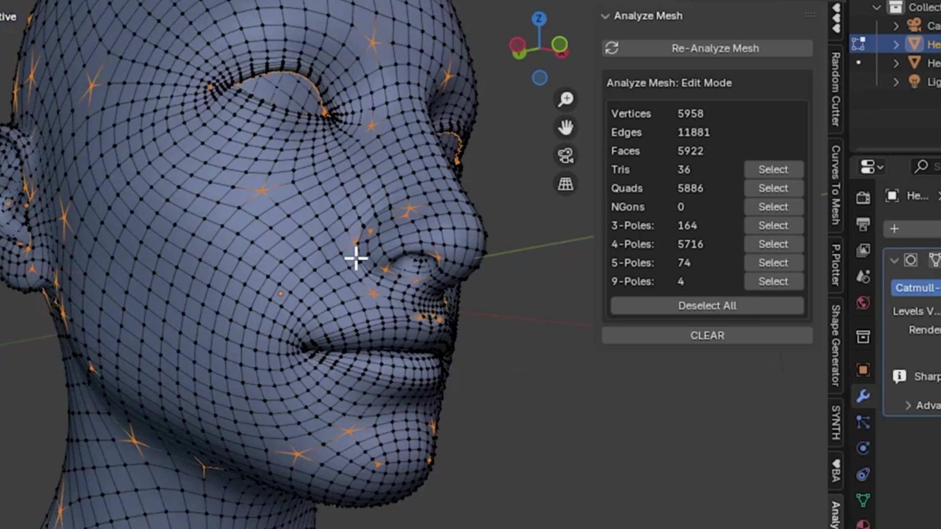
pyautogui.hotkey('alt', 'a')
pyautogui.moveTo(356, 258); pyautogui.dragTo(755, 63, button='middle')
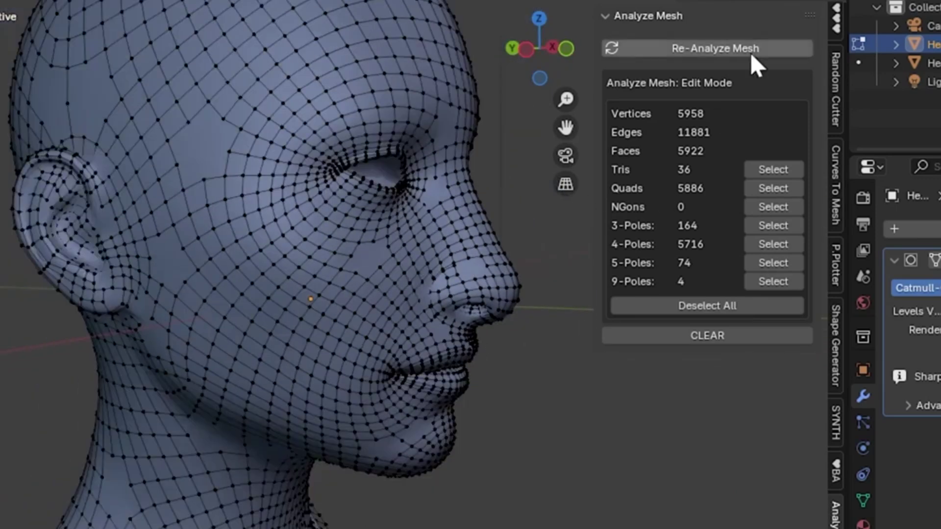
pyautogui.hotkey('ctrl', 'z')
pyautogui.moveTo(453, 241); pyautogui.dragTo(393, 251, button='middle')
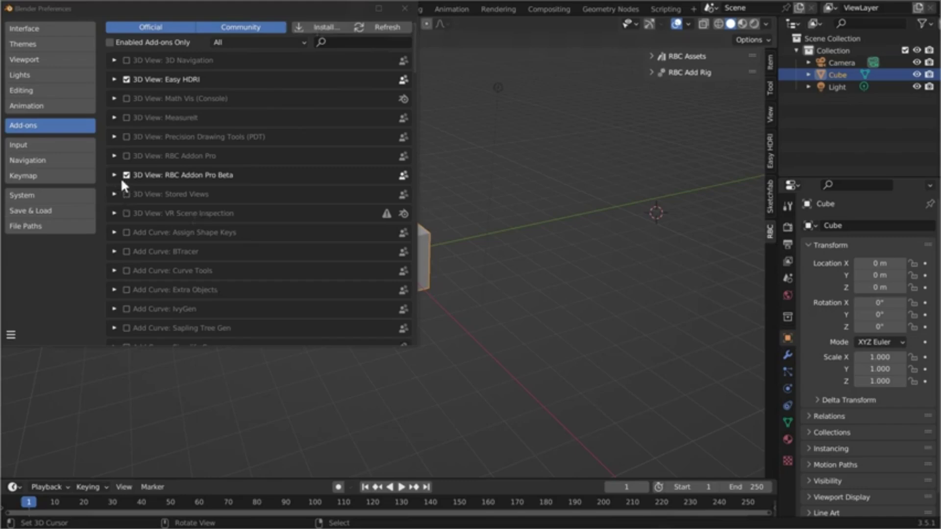
# Expand the RBC add-on's details in the Add-ons list
pyautogui.click(113, 156)
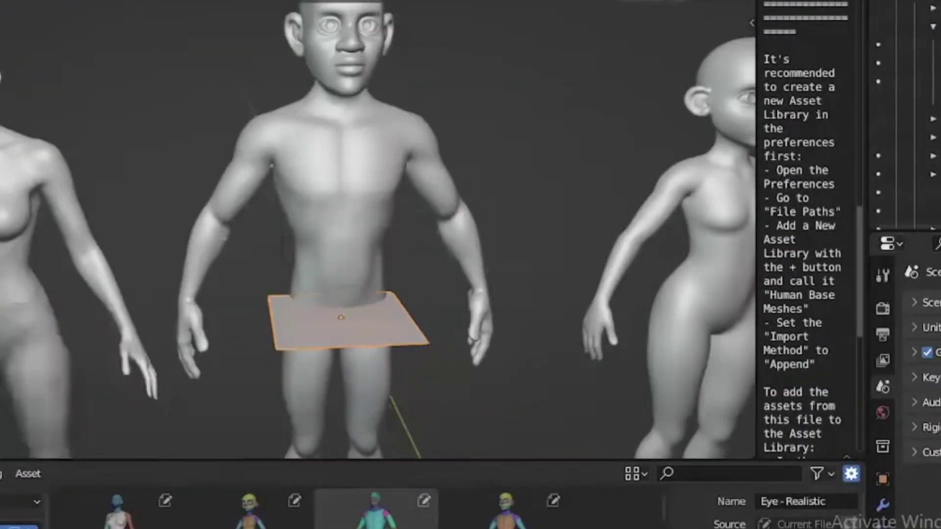
# Remove the plane under the torso by deleting its vertices
pyautogui.press('x')
pyautogui.click(272, 323)
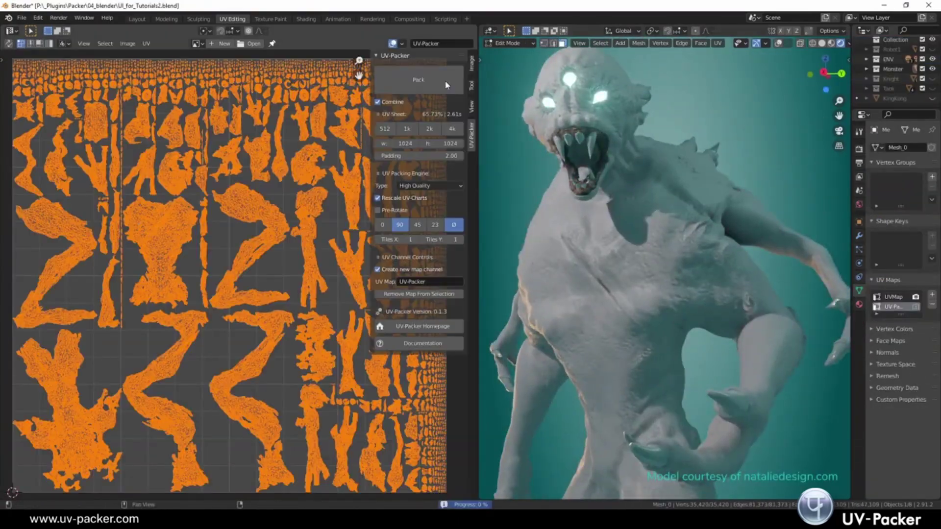
# Pack the UVs of the monster, skeleton, booth and dragon models with UV-Packer
pyautogui.click(443, 79)
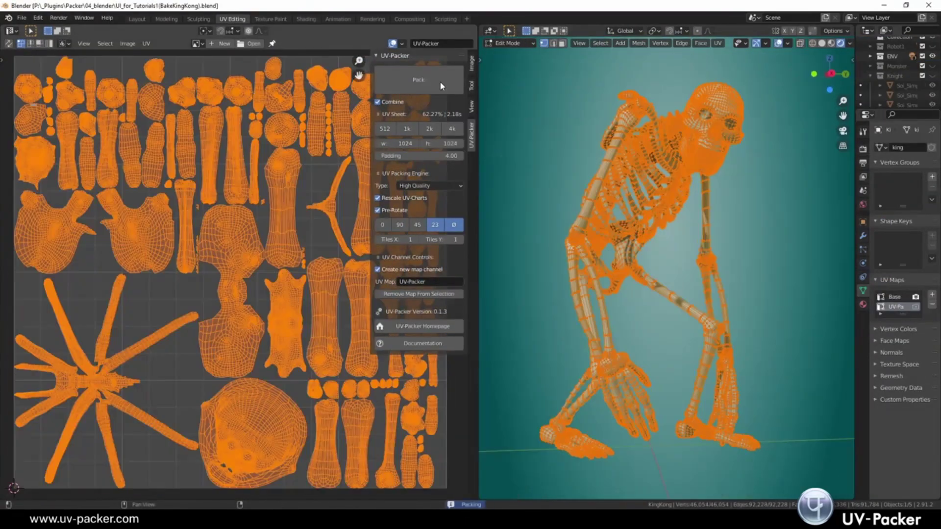
pyautogui.click(439, 81)
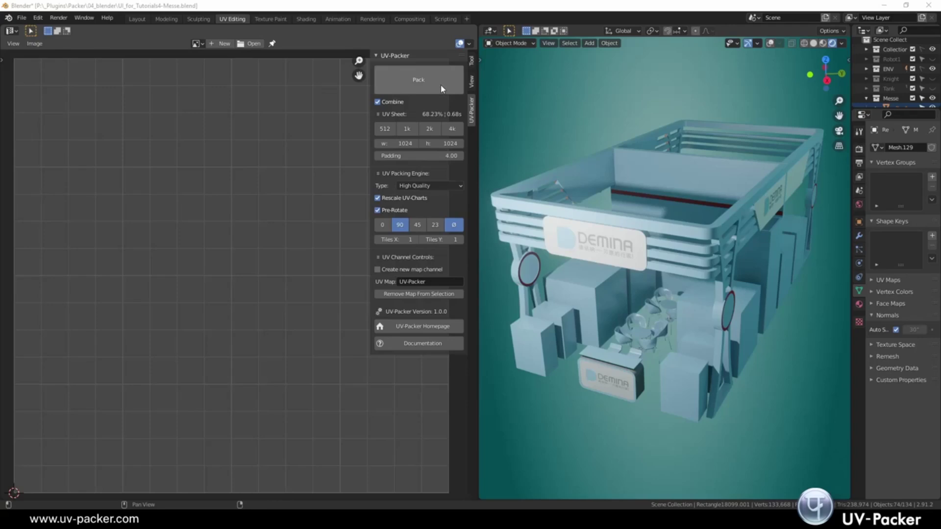
pyautogui.click(445, 87)
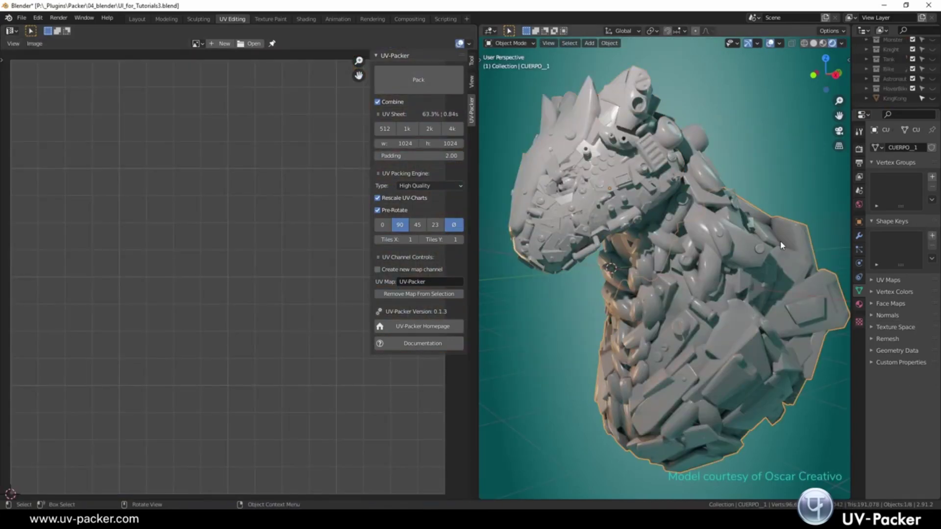
pyautogui.click(447, 86)
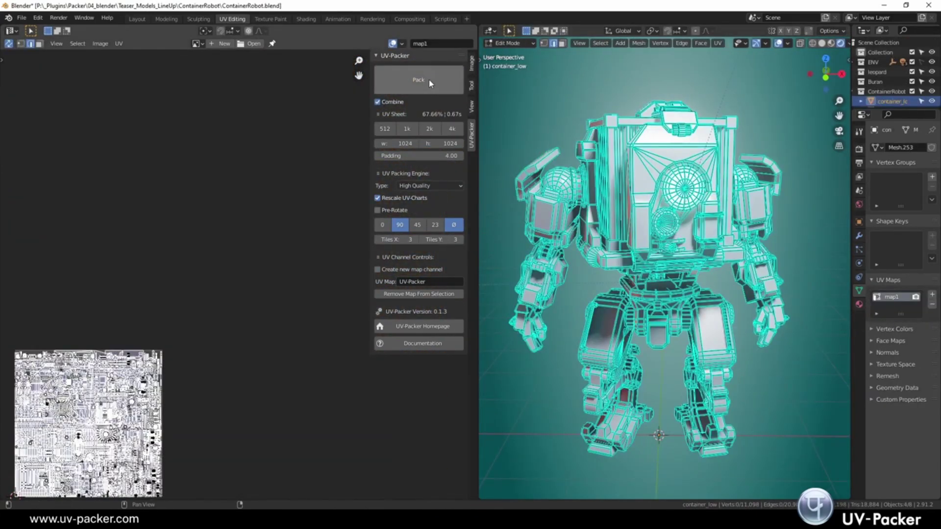
pyautogui.click(430, 83)
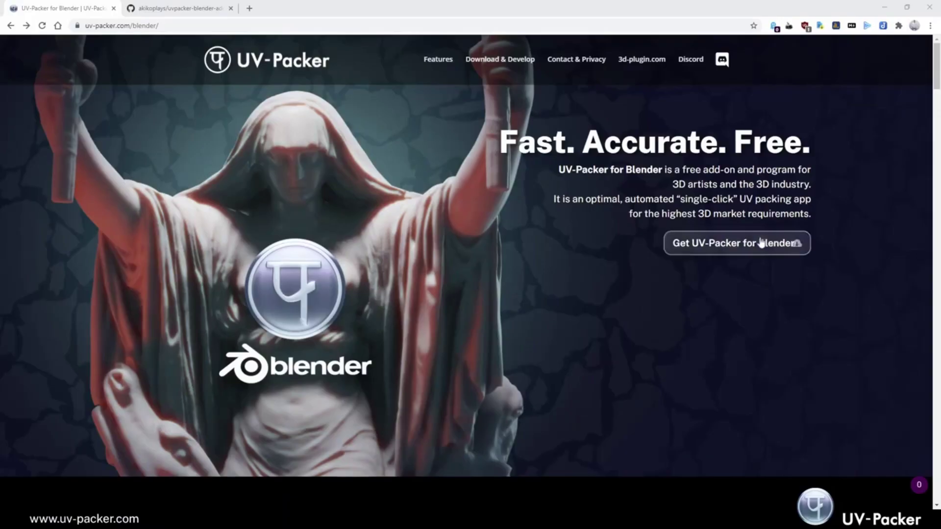
# Visit UV-Packer's GitHub releases page, then pack the tank's UV islands
pyautogui.click(741, 243)
pyautogui.click(326, 448)
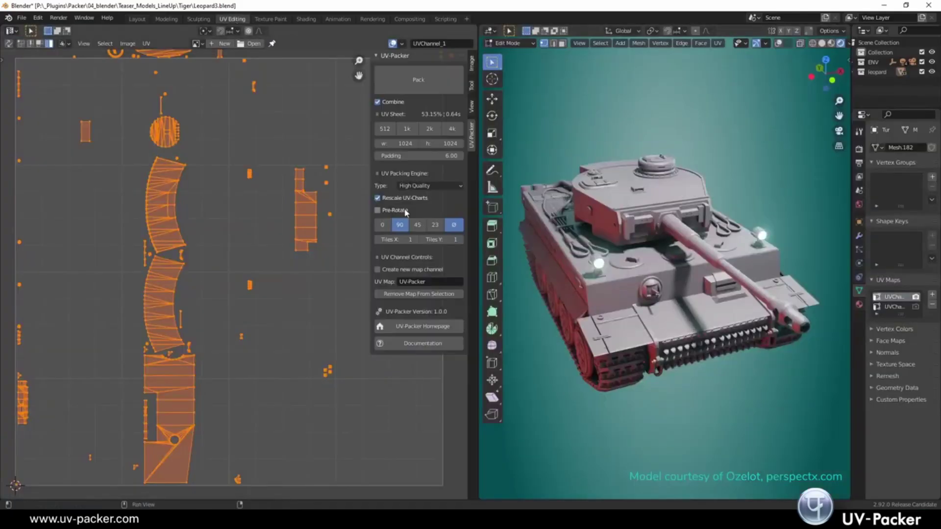
pyautogui.click(417, 82)
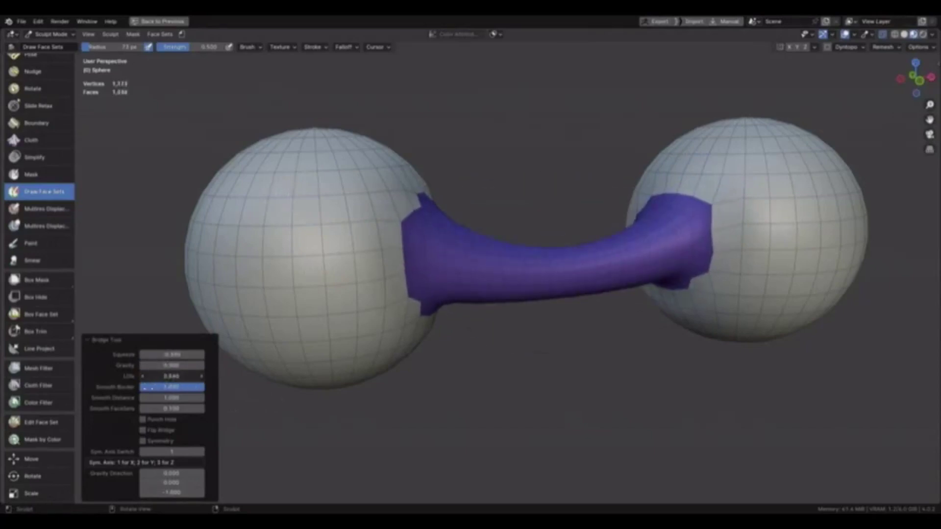
# Paint matching face sets on the two spheres and bridge them with two tubes
pyautogui.moveTo(343, 162); pyautogui.dragTo(400, 213)
pyautogui.moveTo(683, 210); pyautogui.dragTo(730, 170)
pyautogui.hotkey('ctrl', 'b')
pyautogui.moveTo(360, 314); pyautogui.dragTo(406, 360)
pyautogui.moveTo(706, 294); pyautogui.dragTo(755, 285)
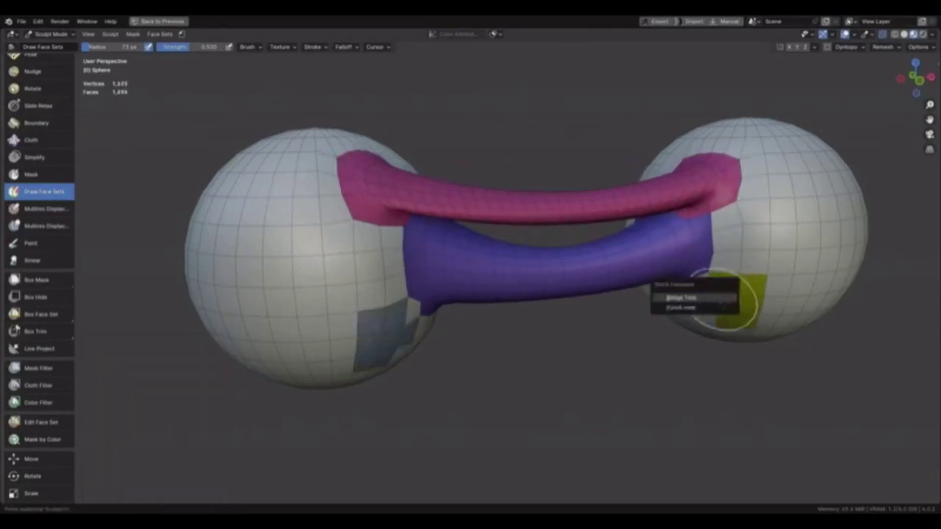
pyautogui.hotkey('ctrl', 'b')
# Bridge green patches on the two slabs, punch a hole through the blue face set, and paint another set
pyautogui.moveTo(568, 265); pyautogui.dragTo(606, 267)
pyautogui.moveTo(596, 208); pyautogui.dragTo(628, 206)
pyautogui.hotkey('ctrl', 'b')
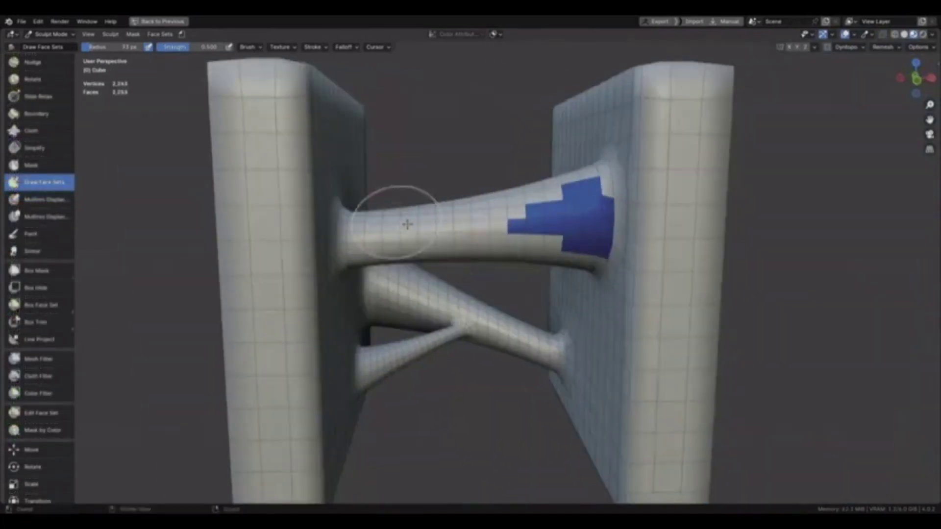
pyautogui.hotkey('ctrl', 'b')
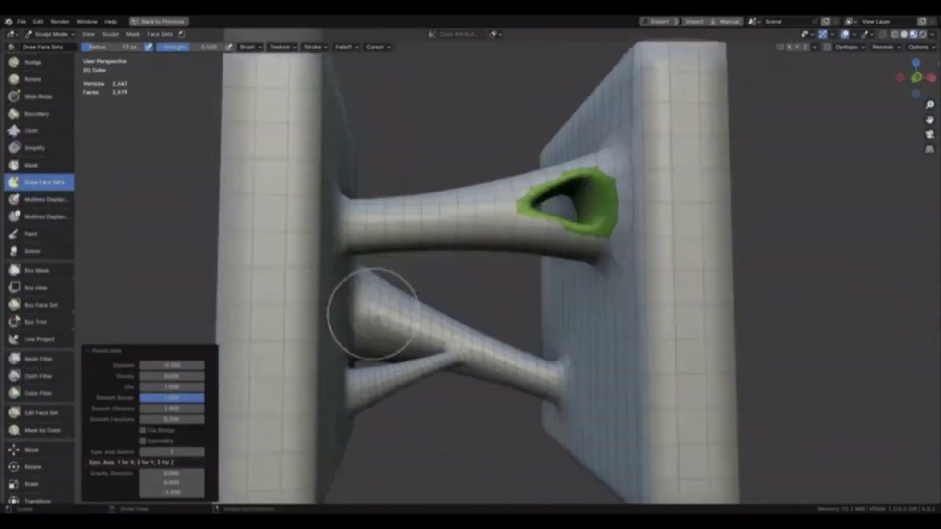
pyautogui.moveTo(368, 315); pyautogui.dragTo(402, 324)
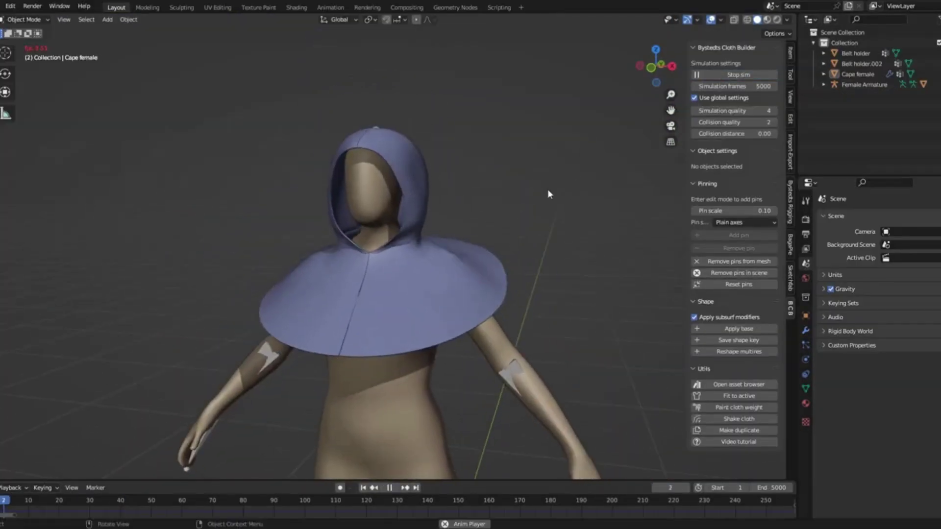
# Orbit around the draped figure, then grab the cloth's pin and pull it to move the cloth
pyautogui.moveTo(601, 204); pyautogui.dragTo(498, 200, button='middle')
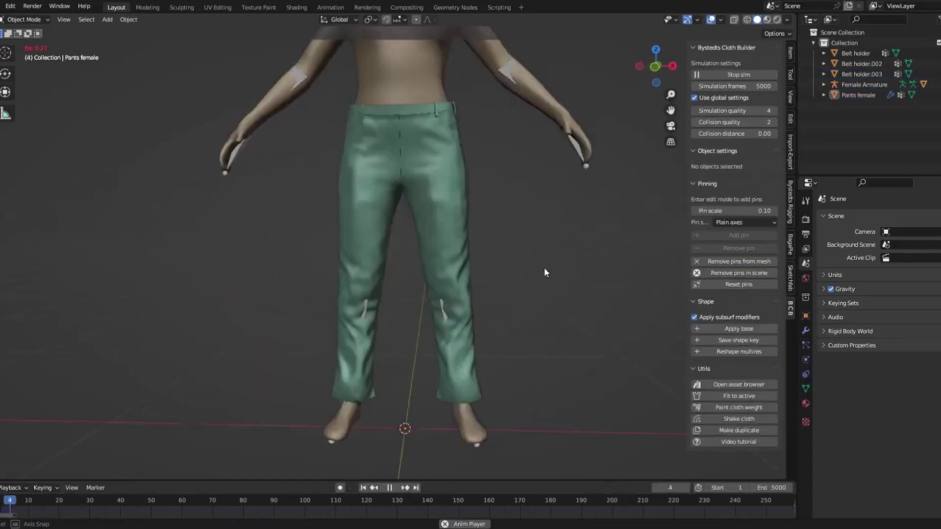
pyautogui.moveTo(544, 272)
pyautogui.mouseDown(button='middle')
pyautogui.moveTo(592, 267)
pyautogui.moveTo(559, 273)
pyautogui.mouseUp(button='middle')
pyautogui.moveTo(474, 273); pyautogui.dragTo(432, 273, button='middle')
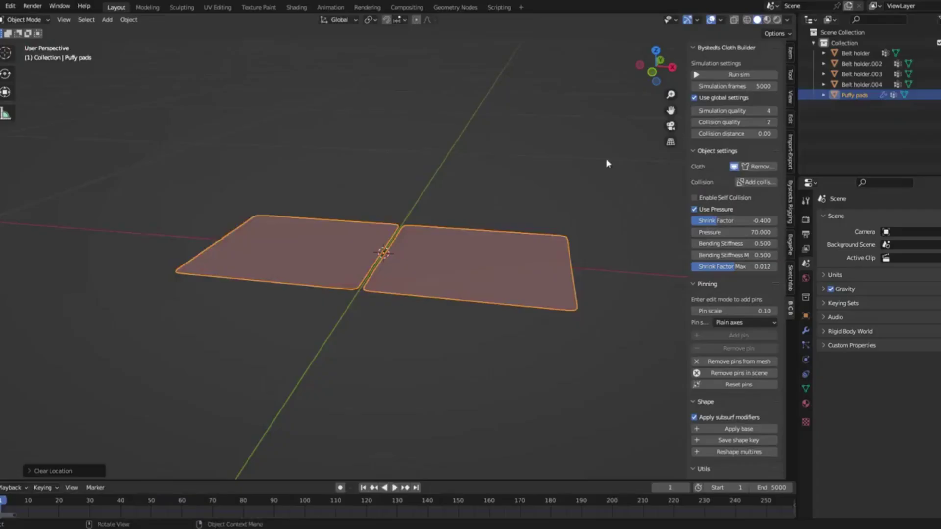
pyautogui.keyDown('alt'); pyautogui.moveTo(538, 151); pyautogui.dragTo(602, 200, button='middle'); pyautogui.keyUp('alt')
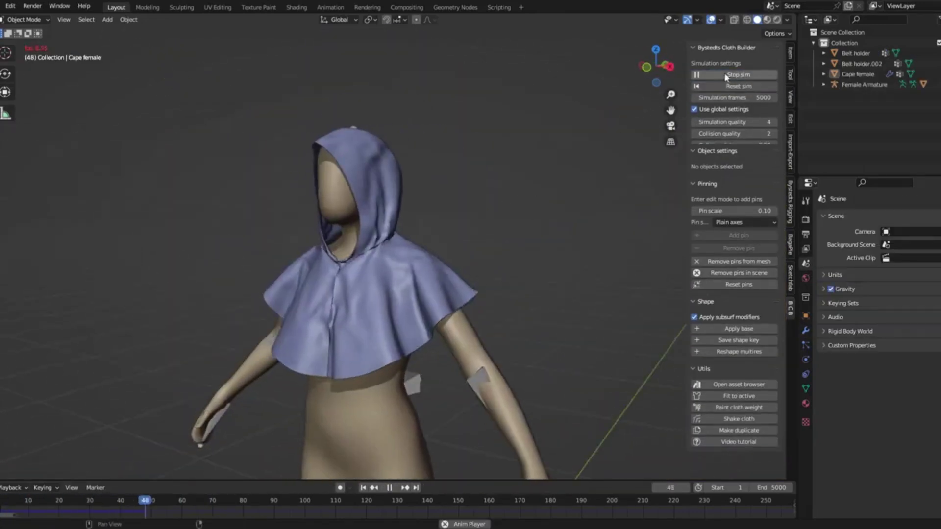
pyautogui.press('g')
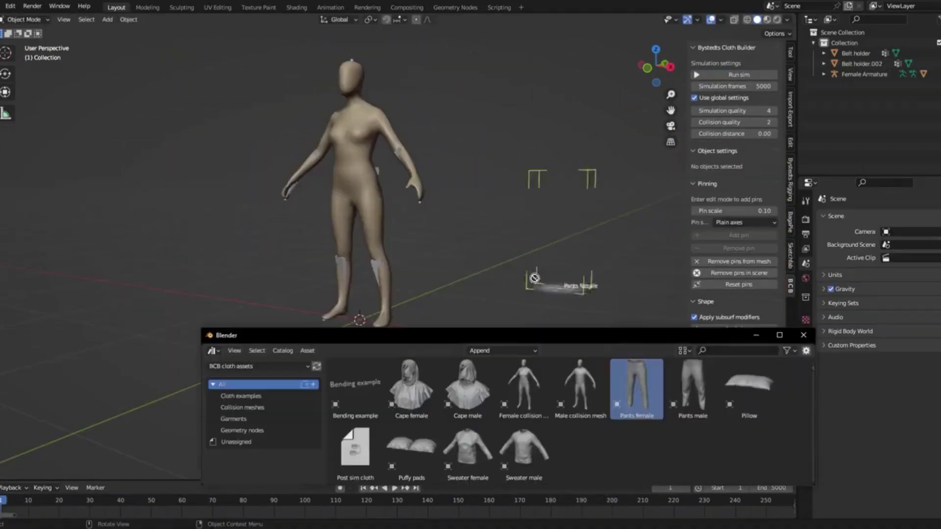
pyautogui.moveTo(642, 382); pyautogui.dragTo(473, 272)
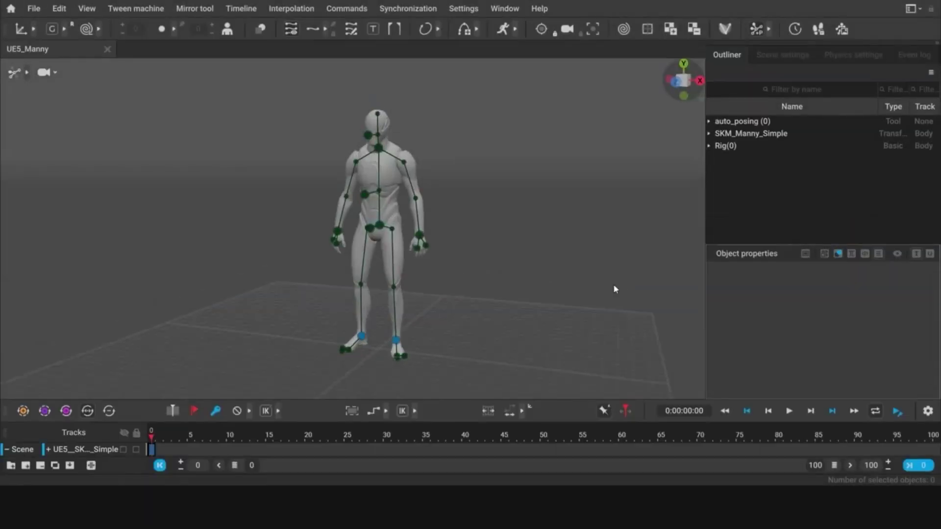
# Reposition the character's left foot and set the animation length to 40 frames
pyautogui.keyDown('alt'); pyautogui.moveTo(616, 287); pyautogui.dragTo(544, 336, button='middle'); pyautogui.keyUp('alt')
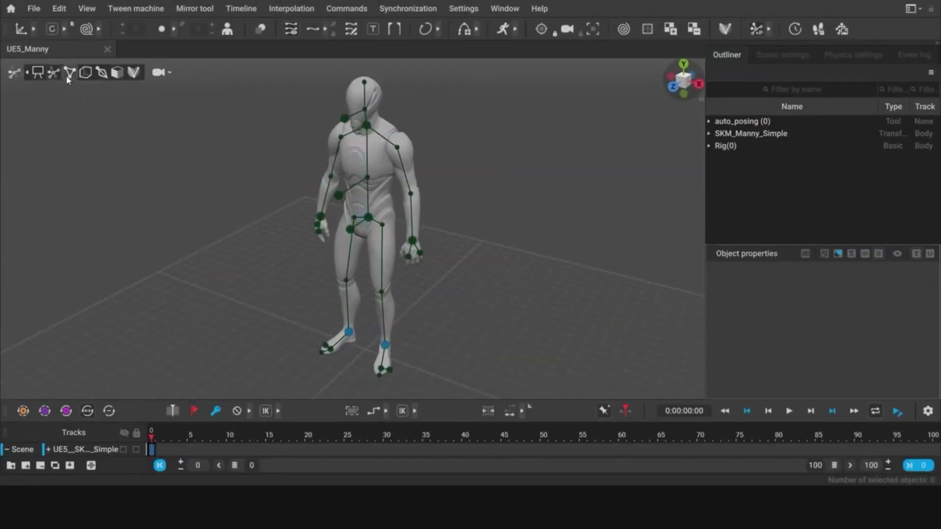
pyautogui.moveTo(391, 222); pyautogui.dragTo(409, 211)
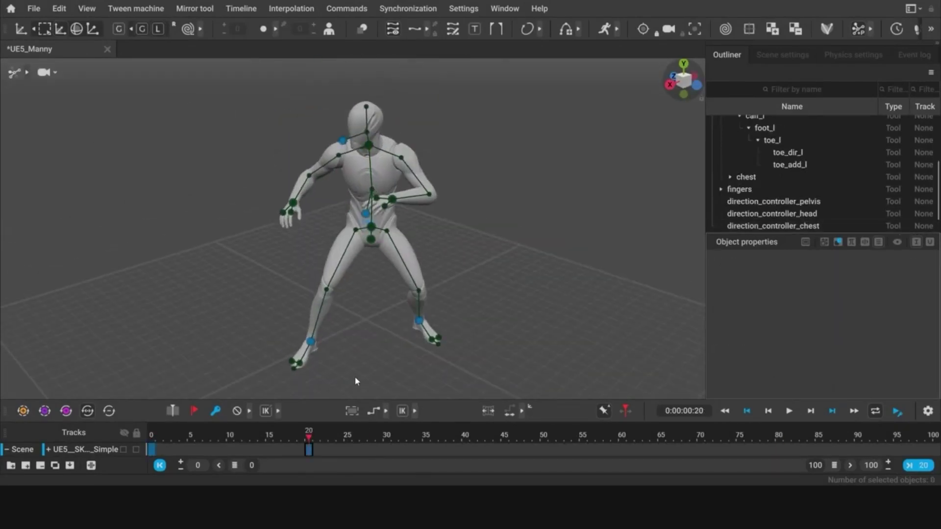
pyautogui.hotkey('shift', 'd')
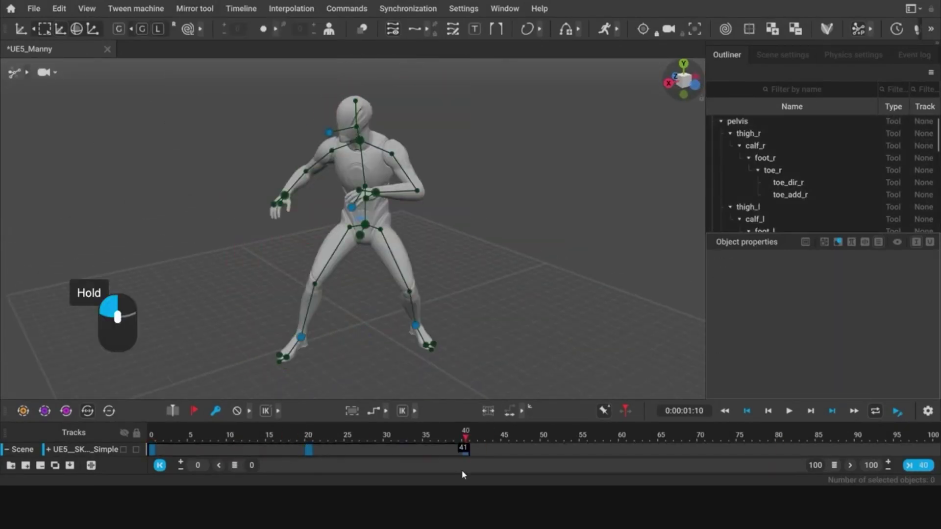
pyautogui.click(931, 462)
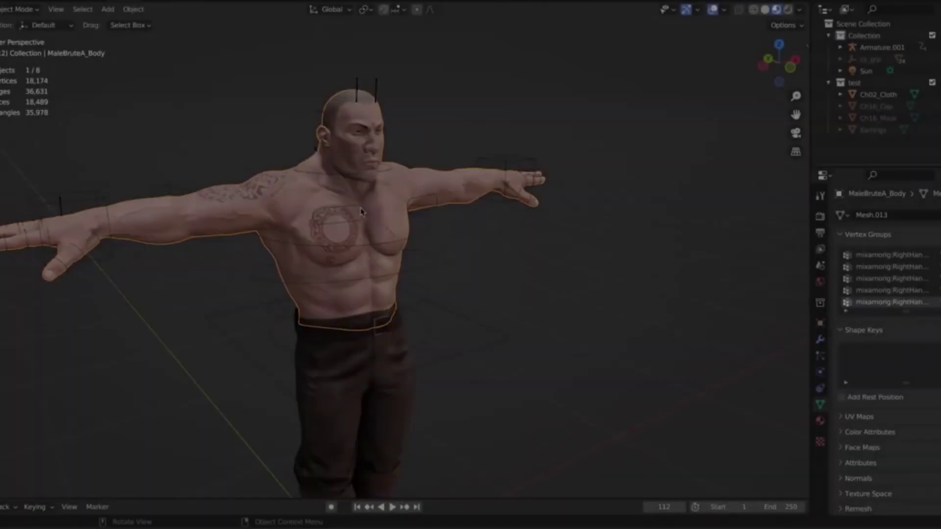
# Move the pink sweater onto the character along X and parent it to the rig with automatic weights
pyautogui.scroll(8, 265, 167)
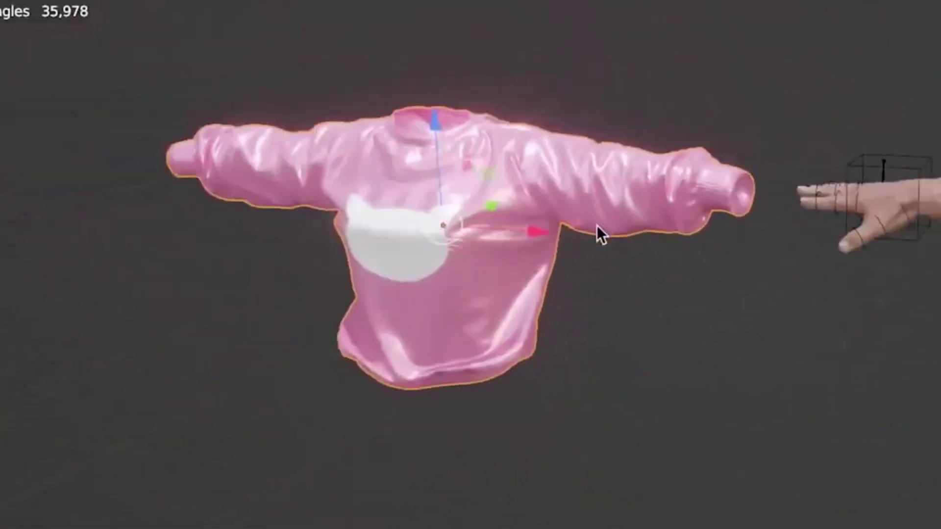
pyautogui.press('g')
pyautogui.press('x')
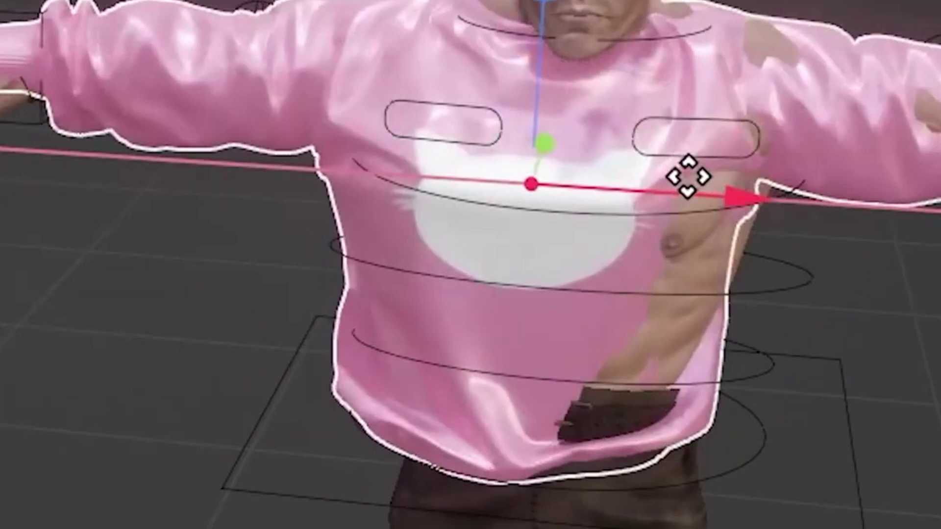
pyautogui.click(687, 176)
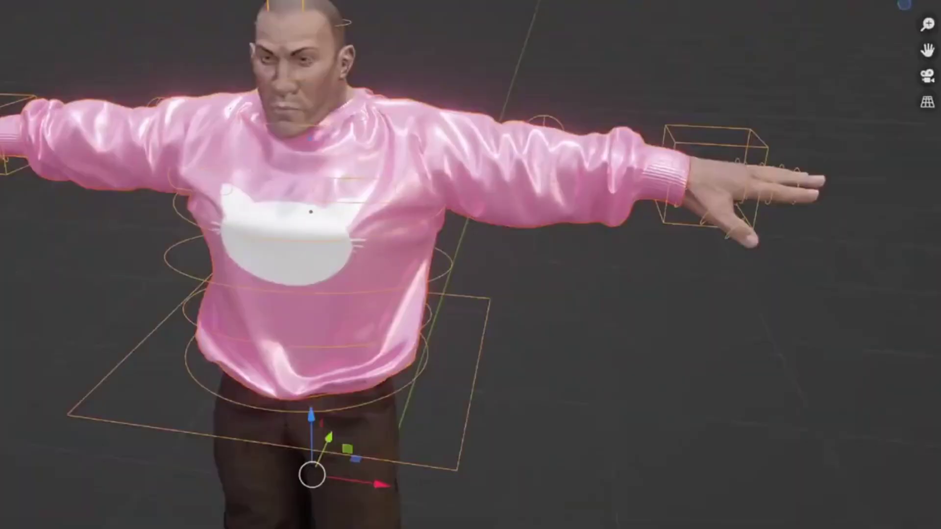
pyautogui.hotkey('ctrl', 'p')
pyautogui.click(543, 249)
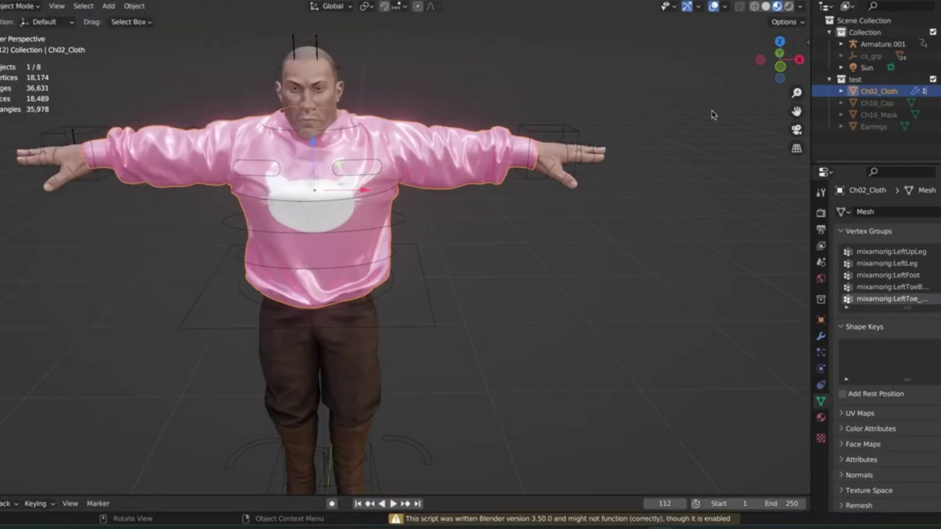
# Attach the selected items to the target body with Quick Attach and switch the armature to Pose Mode
pyautogui.press('n')
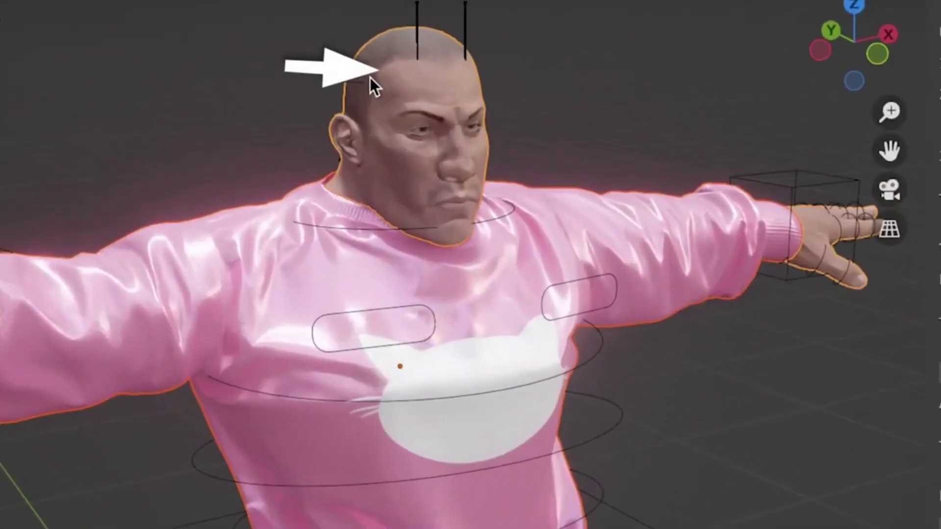
pyautogui.click(784, 280)
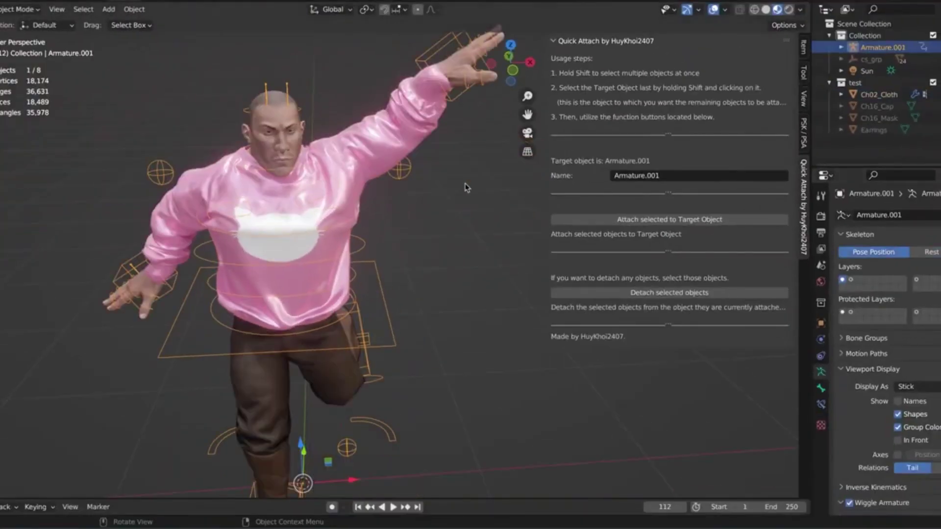
pyautogui.moveTo(466, 186)
pyautogui.mouseDown(button='middle')
pyautogui.moveTo(372, 191)
pyautogui.moveTo(466, 189)
pyautogui.mouseUp(button='middle')
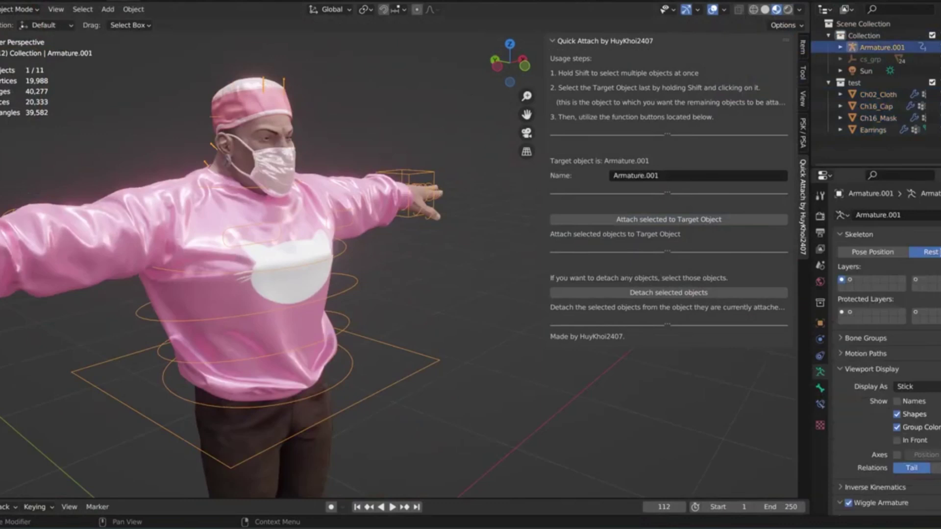
pyautogui.click(19, 9)
pyautogui.click(16, 49)
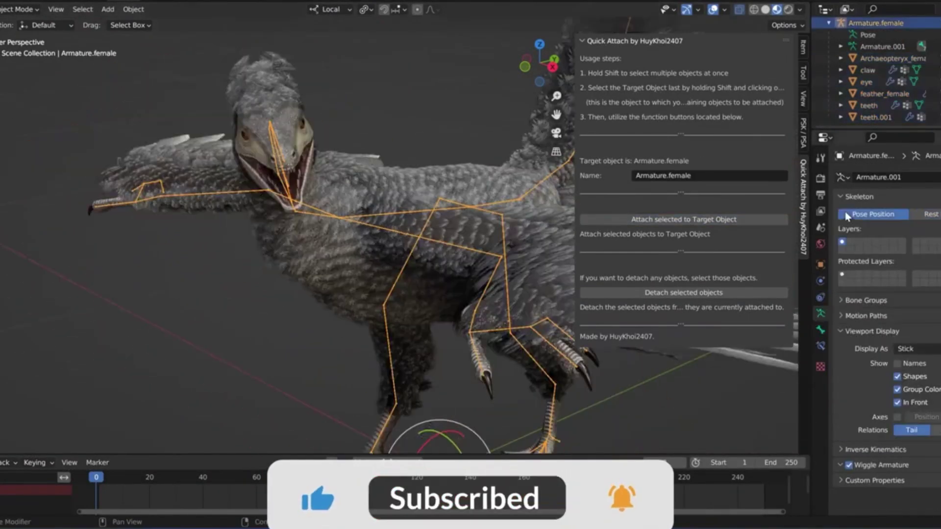
pyautogui.moveTo(294, 196); pyautogui.dragTo(187, 189, button='middle')
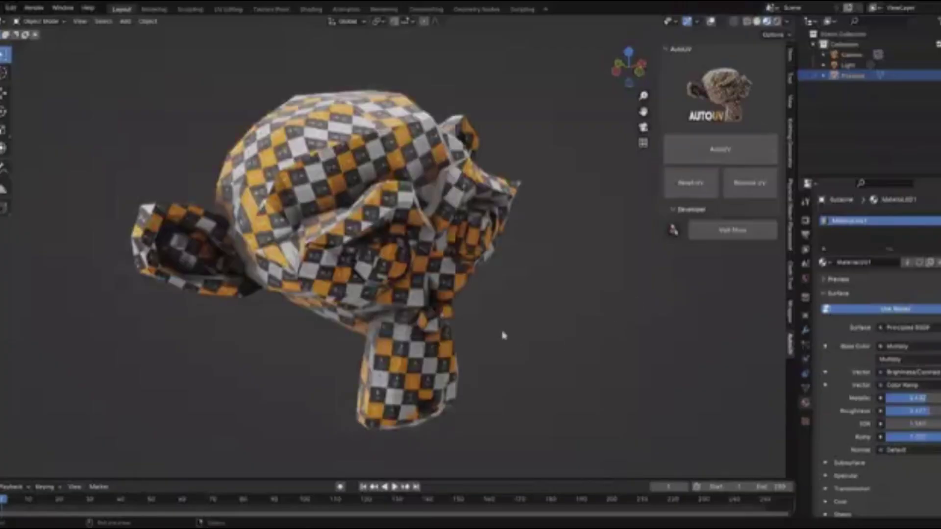
# Auto-unwrap the cube with AutoUV and inspect the result in Edit Mode
pyautogui.moveTo(502, 336); pyautogui.dragTo(536, 318, button='middle')
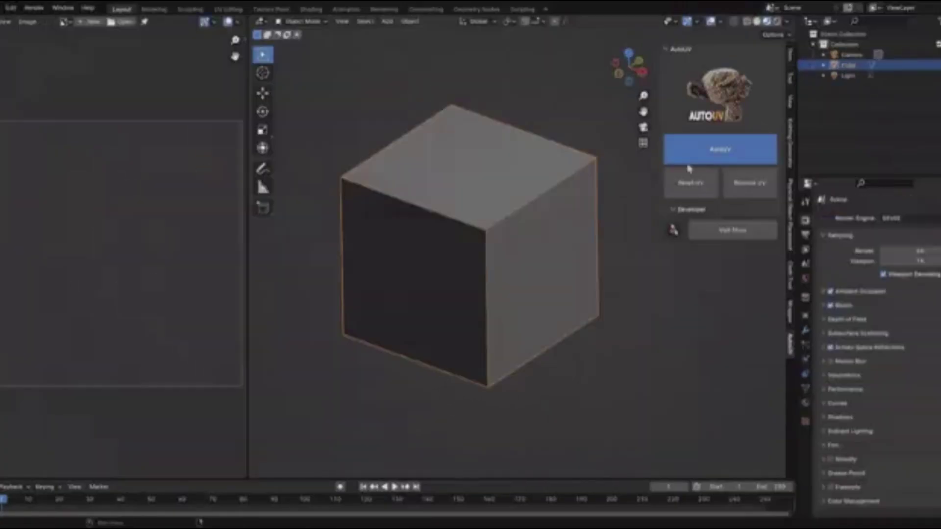
pyautogui.click(689, 164)
pyautogui.press('Tab')
pyautogui.press('Tab')
pyautogui.scroll(-3, 621, 303)
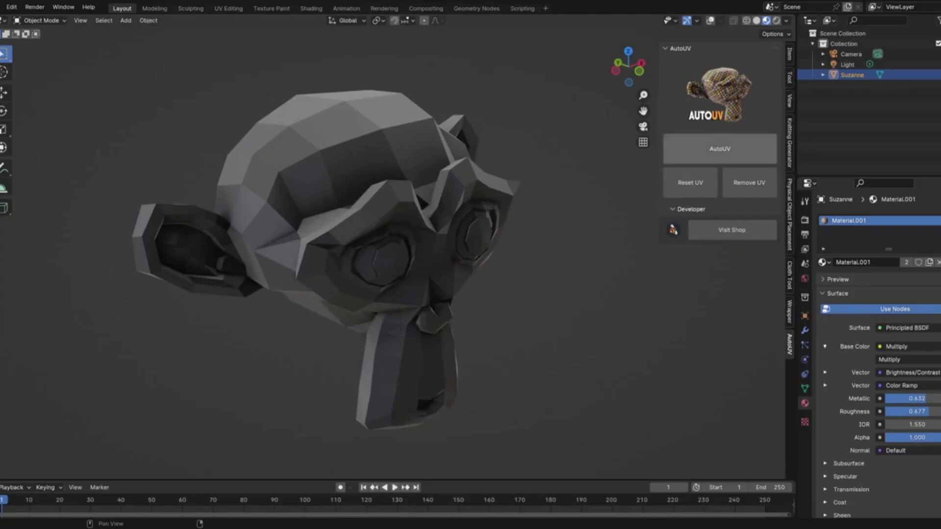
pyautogui.moveTo(506, 334); pyautogui.dragTo(255, 275, button='middle')
pyautogui.moveTo(87, 280); pyautogui.dragTo(535, 311, button='middle')
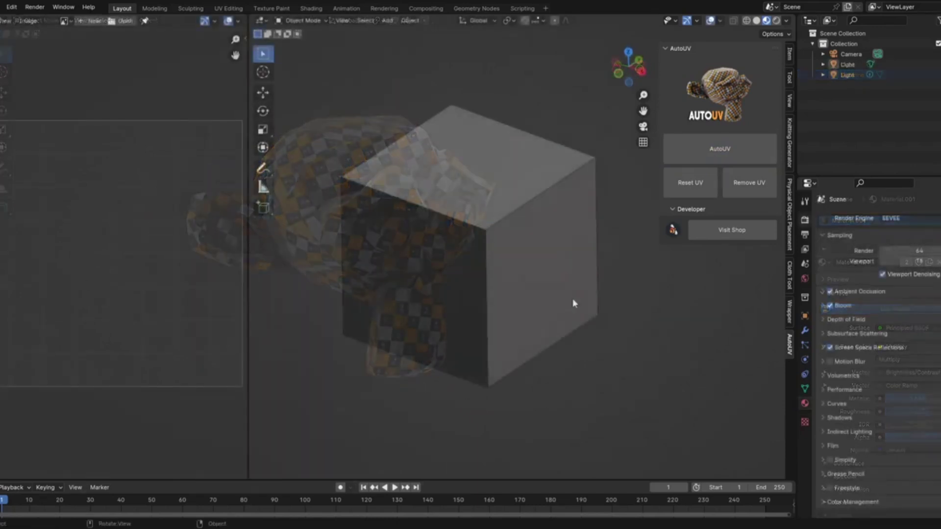
# Run AutoUV again for the checker texture, check all faces' UVs, and return to Object Mode
pyautogui.click(686, 162)
pyautogui.click(373, 377)
pyautogui.scroll(-3, 417, 338)
pyautogui.press('Tab')
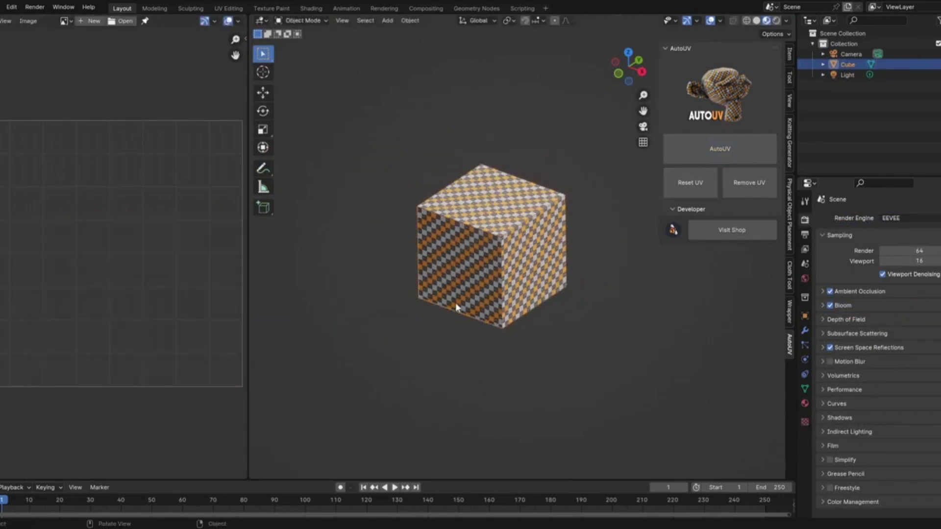
pyautogui.moveTo(620, 308); pyautogui.dragTo(492, 289, button='middle')
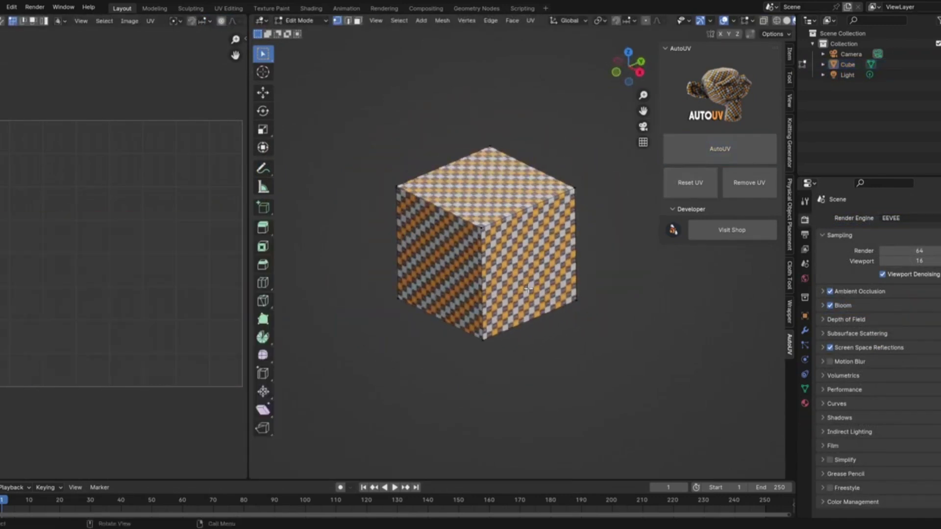
pyautogui.press('a')
pyautogui.scroll(-2, 175, 195)
pyautogui.press('Tab')
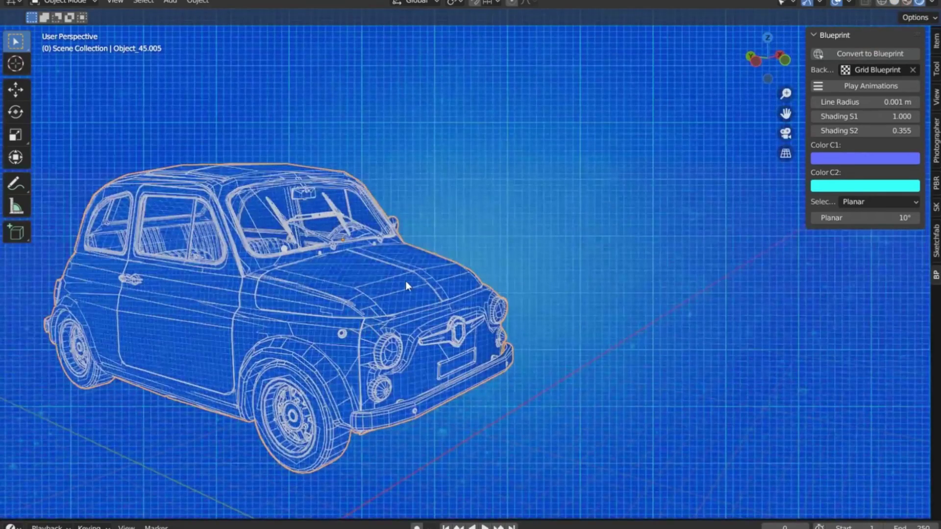
# Duplicate the blueprint car and restyle it with blue colours and Shading S1 at 0.460
pyautogui.hotkey('shift', 'd')
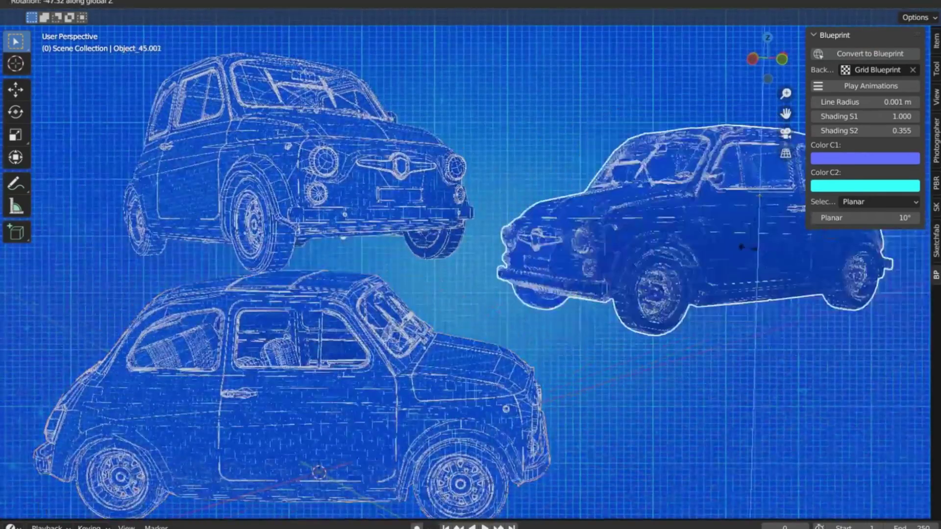
pyautogui.click(865, 158)
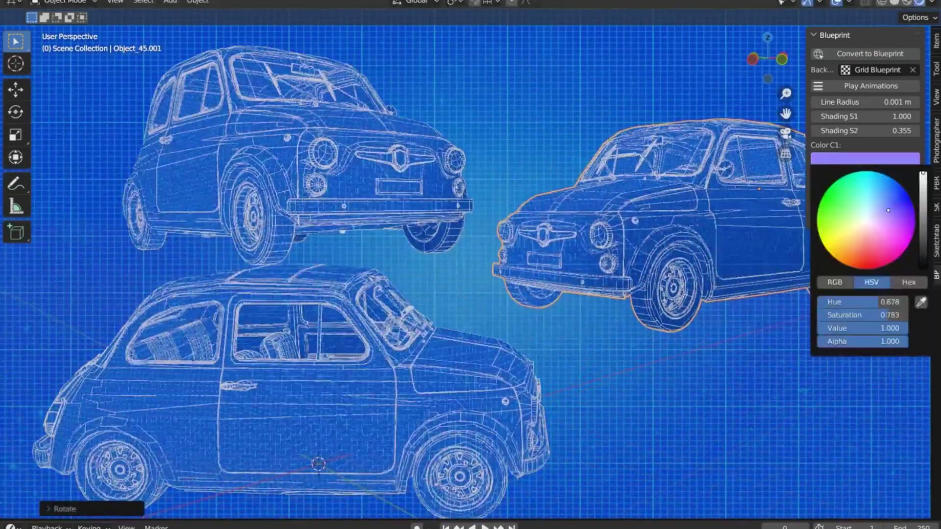
pyautogui.click(835, 179)
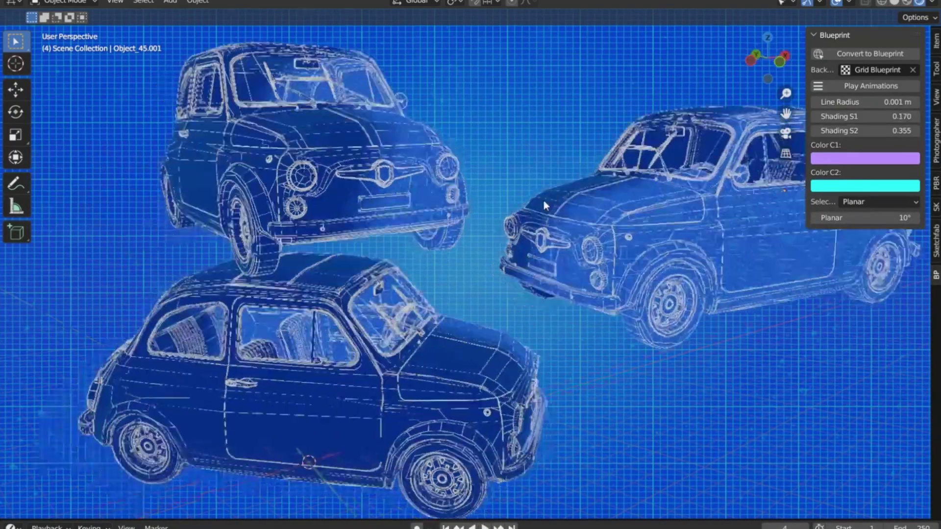
pyautogui.moveTo(865, 131)
pyautogui.mouseDown()
pyautogui.moveTo(882, 130)
pyautogui.moveTo(853, 130)
pyautogui.mouseUp()
pyautogui.click(865, 186)
pyautogui.click(886, 33)
pyautogui.click(865, 157)
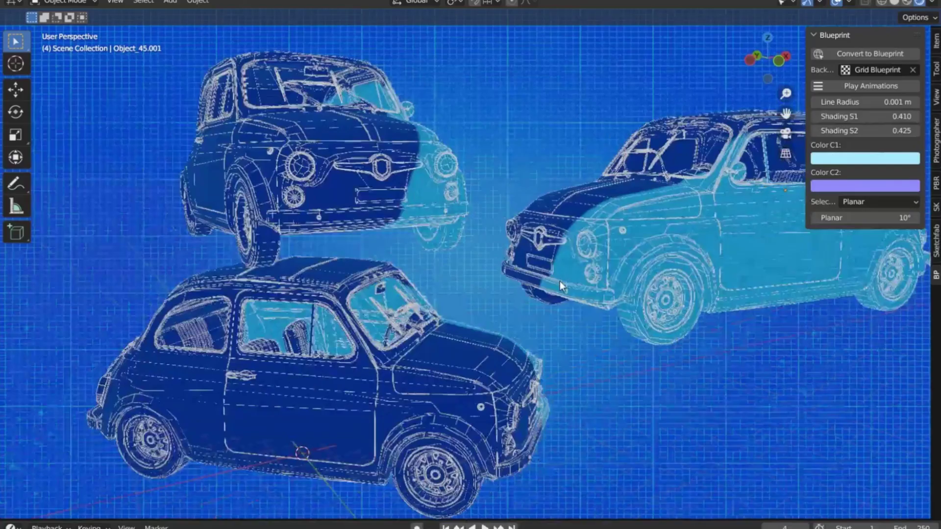
pyautogui.moveTo(865, 116); pyautogui.dragTo(877, 116)
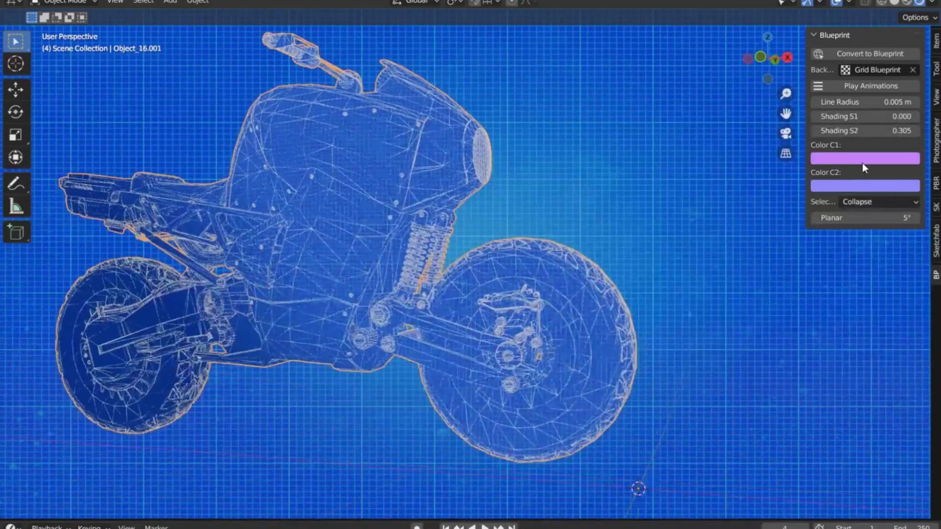
pyautogui.click(862, 158)
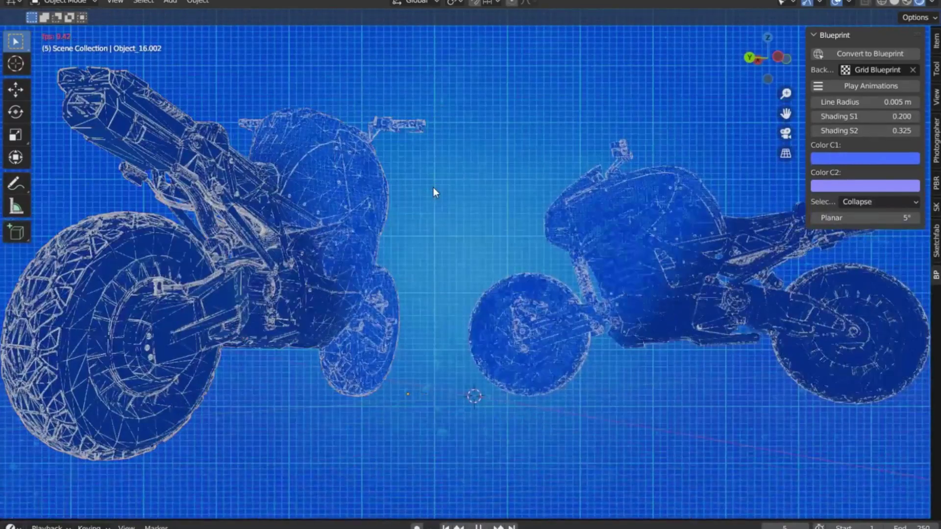
# Set the Planar angle to 30 and convert the grey robot to a blueprint with S1 1.000, S2 0.355
pyautogui.press('space')
pyautogui.press('space')
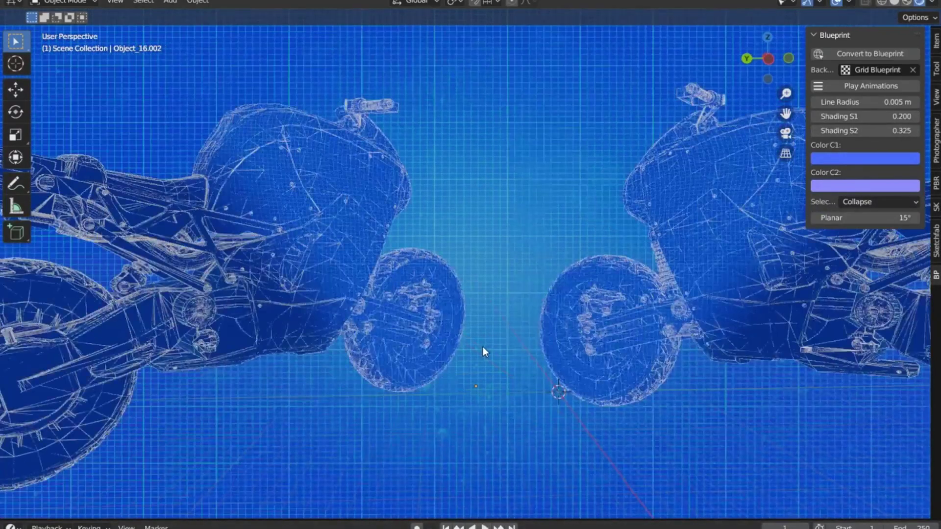
pyautogui.click(865, 217)
pyautogui.write('30')
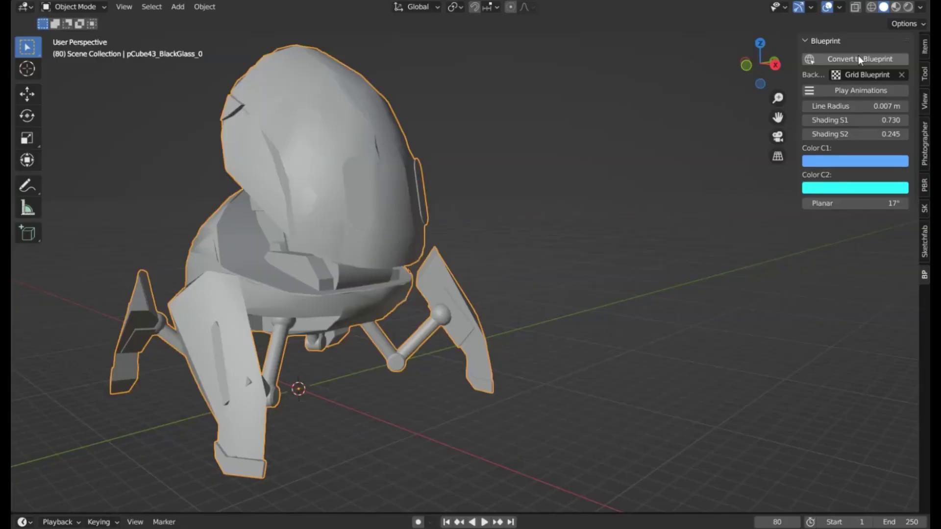
pyautogui.click(858, 55)
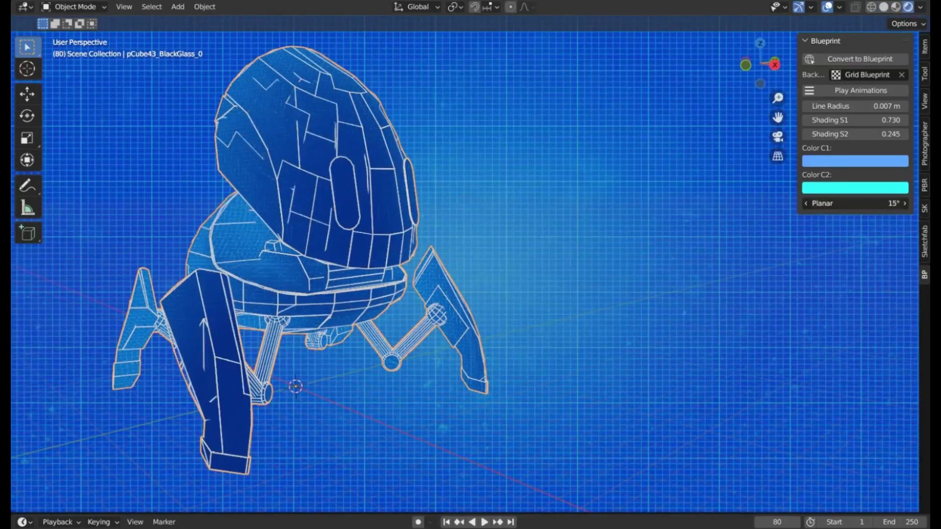
pyautogui.moveTo(849, 121); pyautogui.dragTo(887, 121)
pyautogui.moveTo(833, 134); pyautogui.dragTo(853, 134)
pyautogui.click(855, 161)
# Duplicate the blueprint robot, rotate the copy around Z and place it beside the original
pyautogui.hotkey('shift', 'd')
pyautogui.press('r')
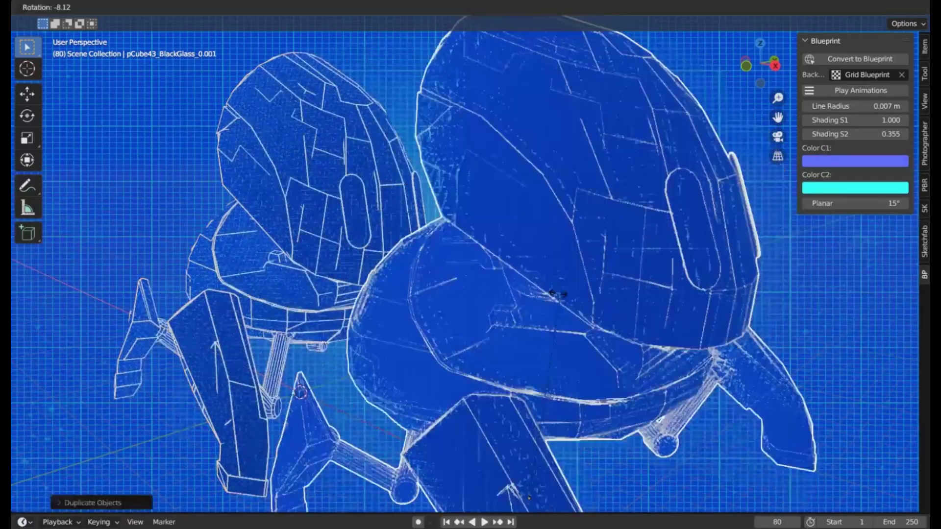
pyautogui.press('z')
pyautogui.click(408, 227)
pyautogui.press('g')
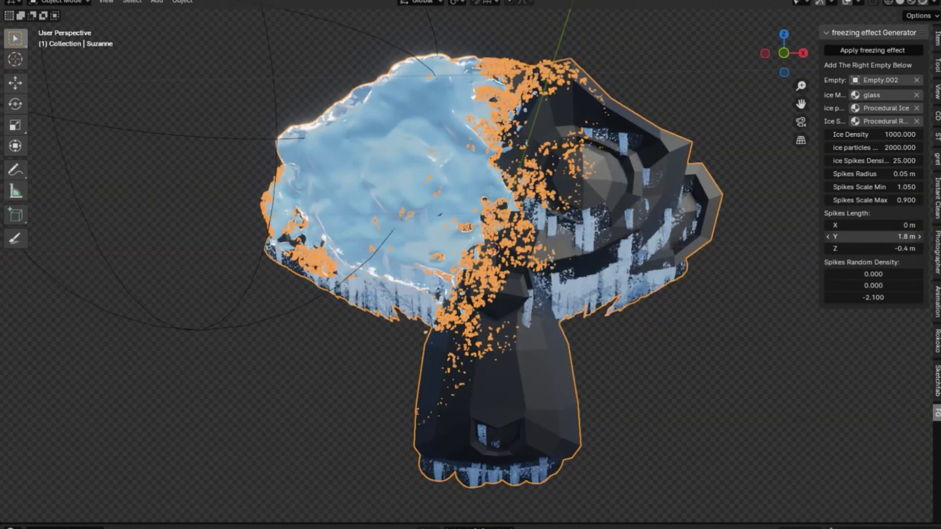
# Lengthen the icicles via Spikes Length Y, undoing the Spikes Length X change
pyautogui.moveTo(872, 236); pyautogui.dragTo(768, 236)
pyautogui.moveTo(875, 225); pyautogui.dragTo(794, 244)
pyautogui.hotkey('ctrl', 'z')
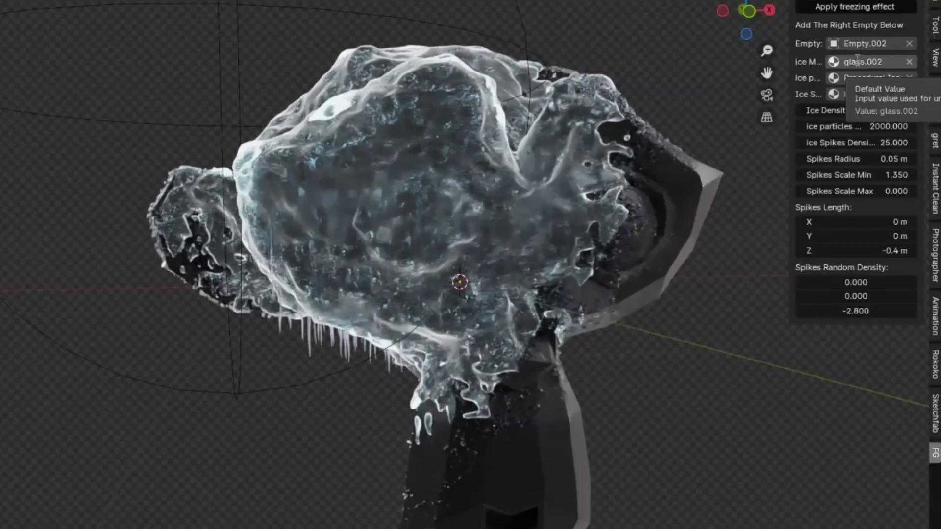
# Try Procedural Ice and Icy Snow.002 as ice materials, then settle on glass
pyautogui.click(879, 96)
pyautogui.scroll(-1, 879, 113)
pyautogui.click(879, 95)
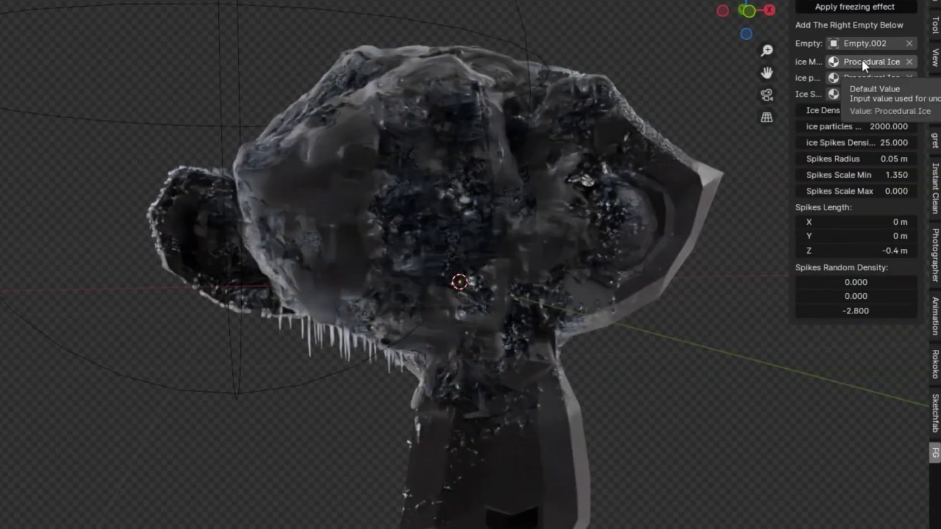
pyautogui.click(863, 60)
pyautogui.click(869, 86)
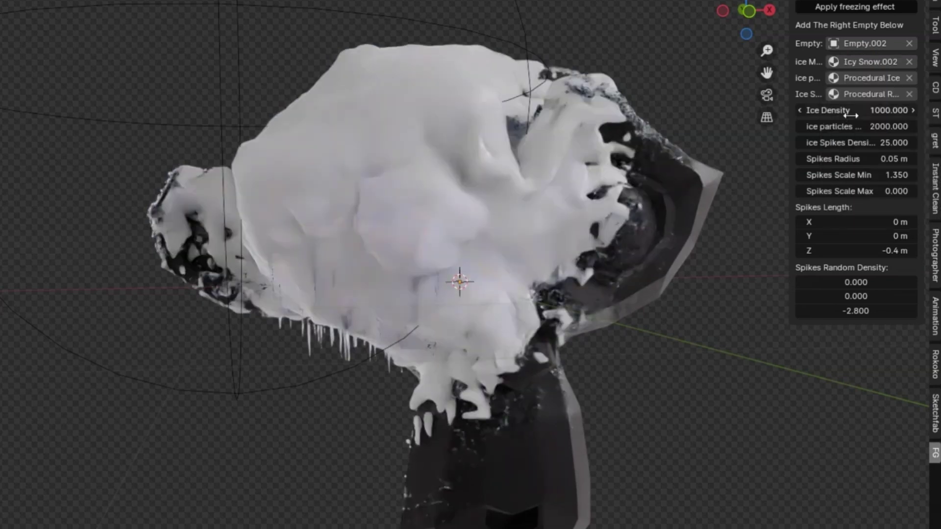
pyautogui.press('Return')
pyautogui.click(877, 61)
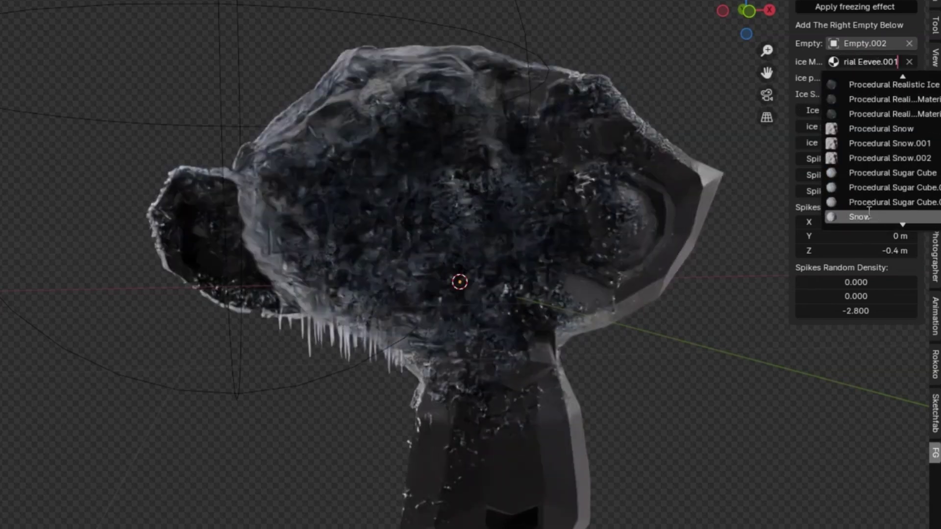
pyautogui.click(856, 62)
pyautogui.scroll(7, 861, 215)
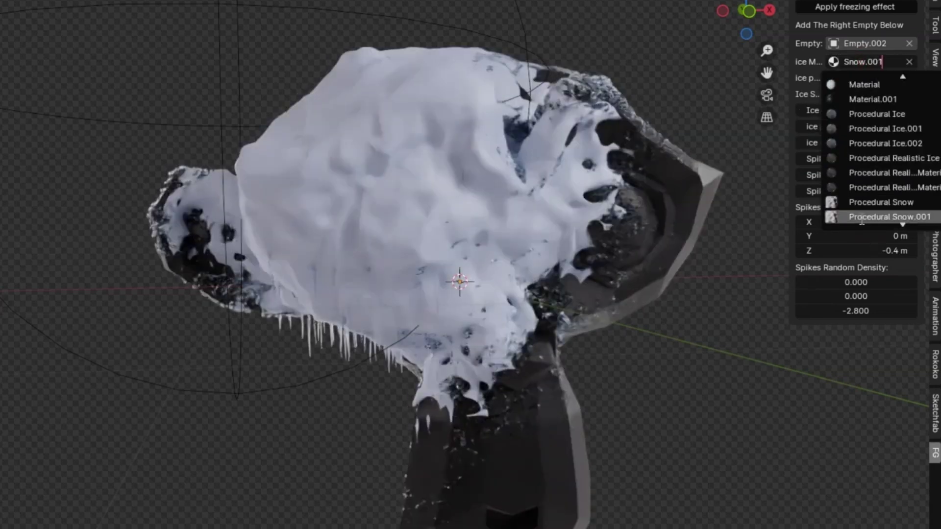
pyautogui.click(876, 114)
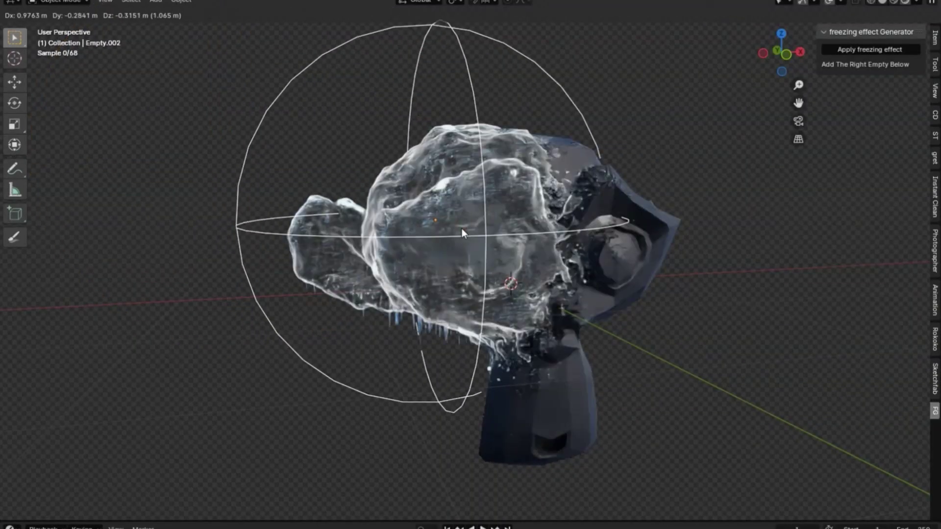
# Move Empty.002 up and left so it sits over the monkey's head
pyautogui.click(462, 228)
pyautogui.moveTo(490, 232); pyautogui.dragTo(337, 190, button='middle')
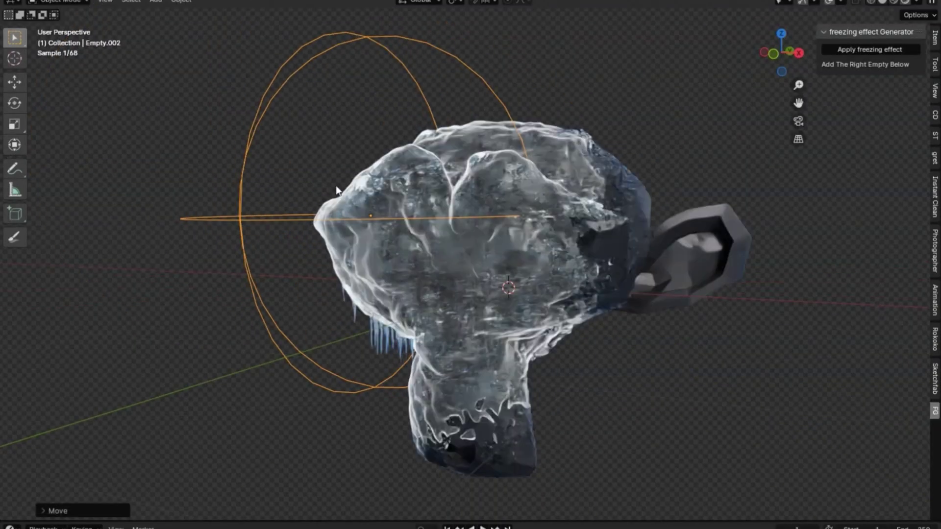
pyautogui.click(260, 132)
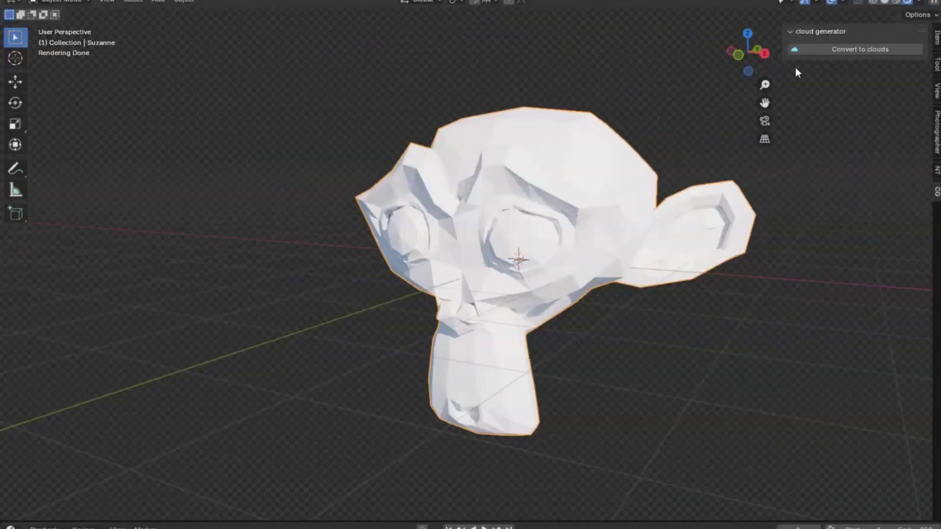
# Convert the monkey to clouds with V Density -0.150 and Density 2 3.470
pyautogui.click(809, 49)
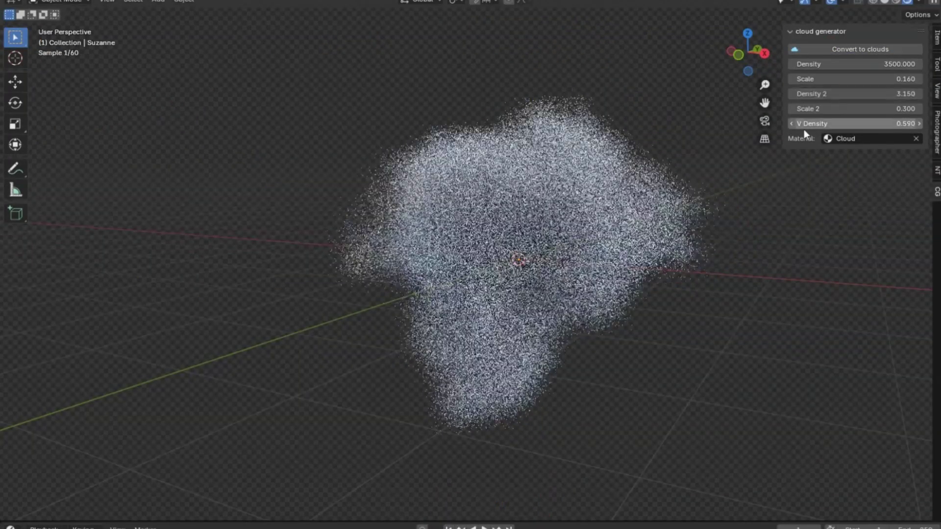
pyautogui.moveTo(811, 125); pyautogui.dragTo(775, 125)
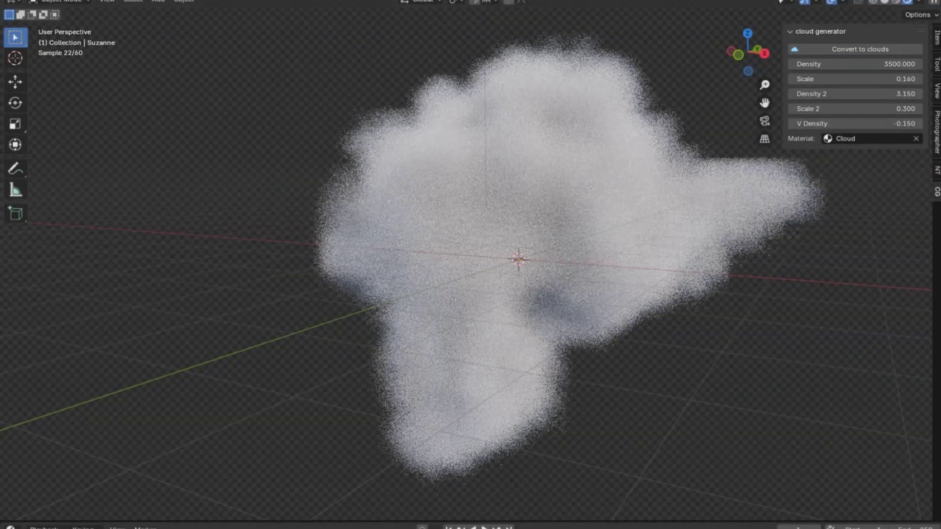
pyautogui.moveTo(856, 94); pyautogui.dragTo(882, 94)
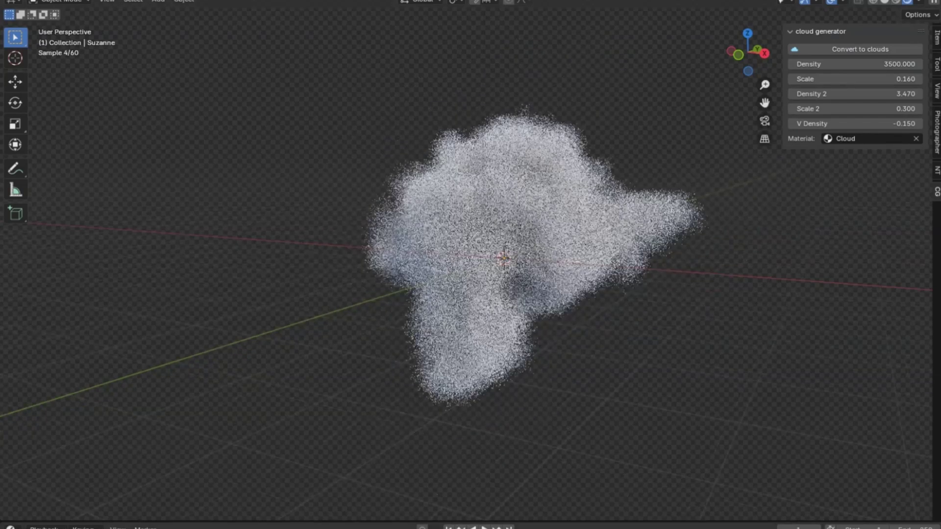
# Duplicate the cloud, rotate and place it, then hide the sidebar and deselect
pyautogui.hotkey('shift', 'd')
pyautogui.press('r')
pyautogui.click(730, 301)
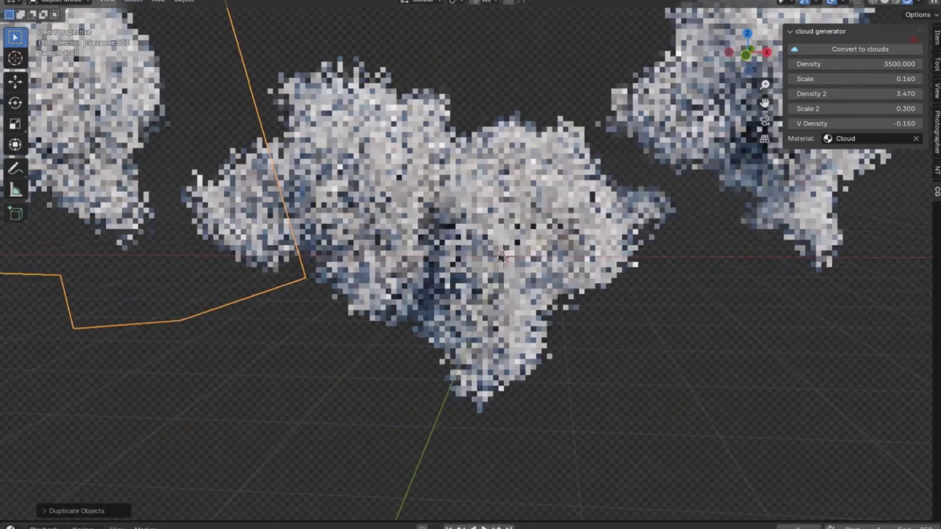
pyautogui.click(713, 399)
pyautogui.press('n')
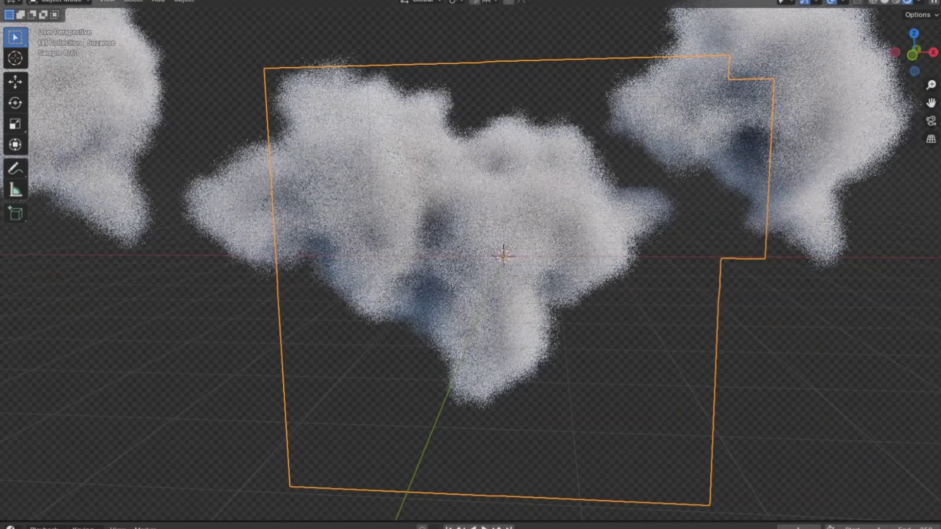
pyautogui.click(791, 460)
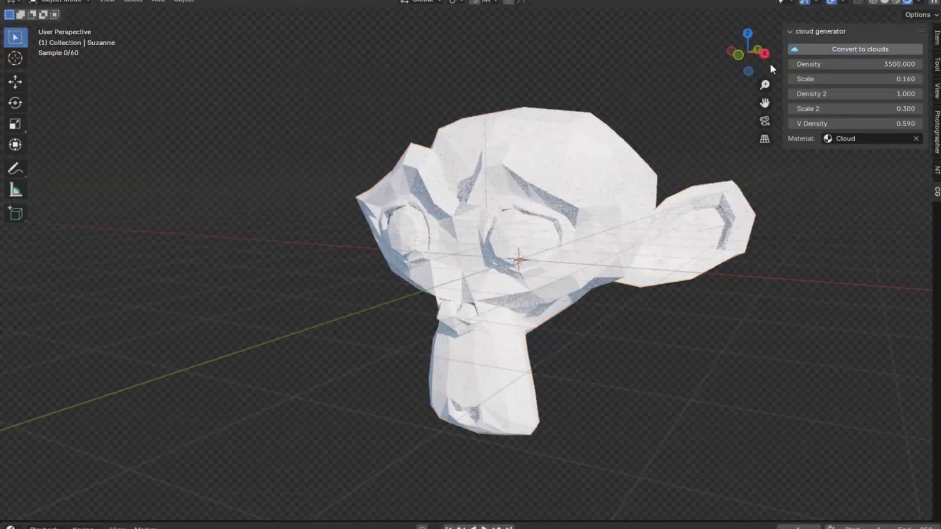
# Readjust V Density and Density 2 to 3.470, then duplicate a cloud to the left
pyautogui.moveTo(856, 94); pyautogui.dragTo(882, 93)
pyautogui.moveTo(855, 124); pyautogui.dragTo(799, 124)
pyautogui.moveTo(844, 96); pyautogui.dragTo(863, 96)
pyautogui.hotkey('shift', 'd')
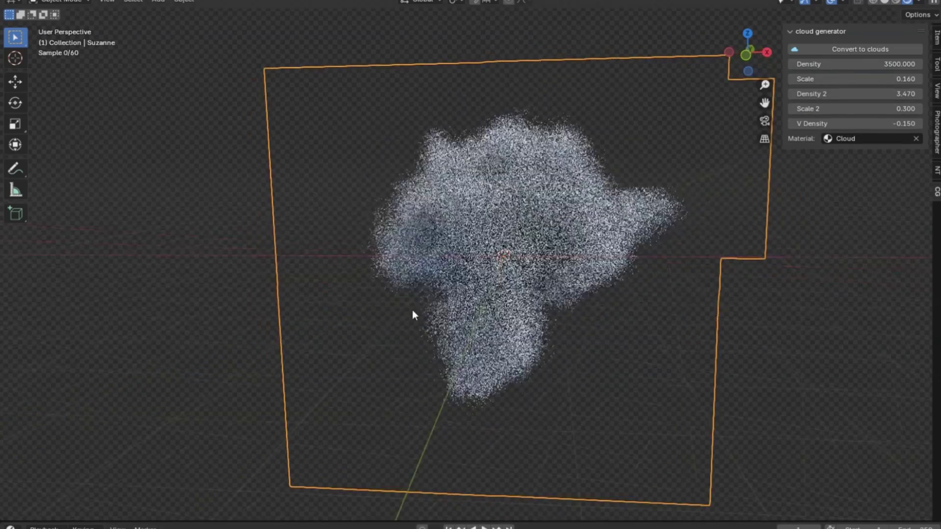
pyautogui.moveTo(412, 310); pyautogui.dragTo(733, 301, button='middle')
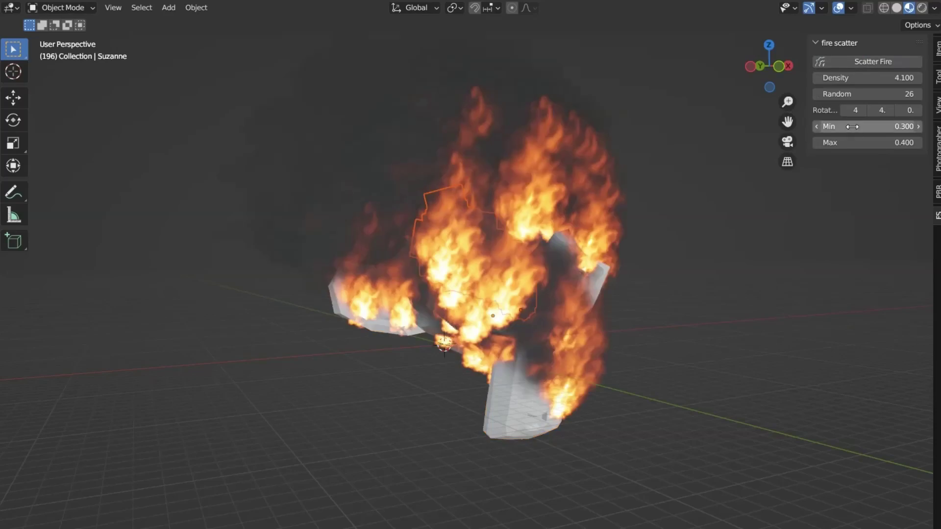
# While playing the animation, tweak fire Density, Random seed -279 and Max 0.800
pyautogui.moveTo(852, 126); pyautogui.dragTo(833, 127)
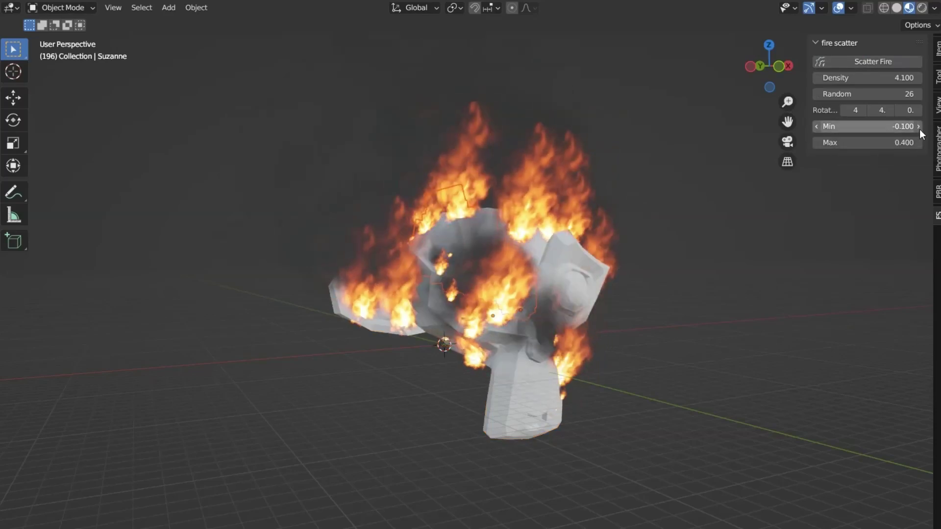
pyautogui.moveTo(863, 94); pyautogui.dragTo(897, 77)
pyautogui.press('space')
pyautogui.moveTo(918, 126); pyautogui.dragTo(928, 126)
pyautogui.moveTo(867, 93); pyautogui.dragTo(836, 110)
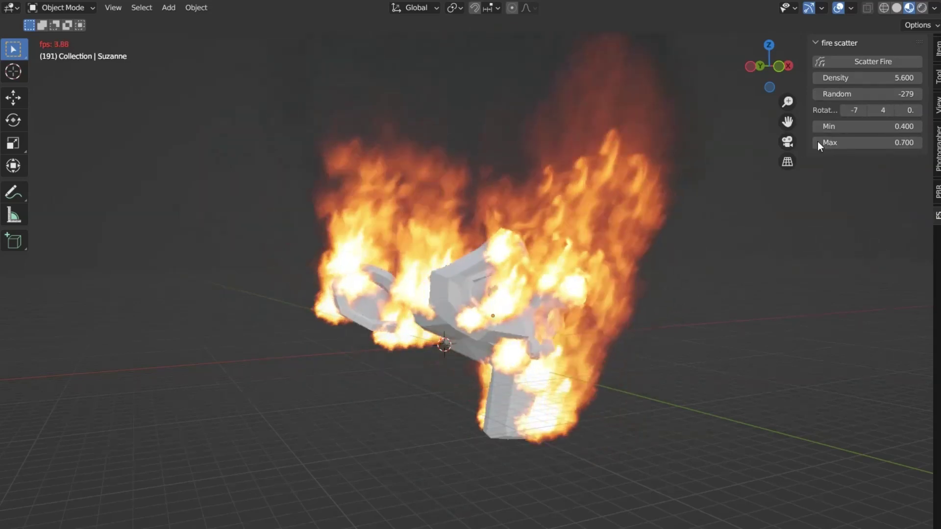
pyautogui.moveTo(819, 143); pyautogui.dragTo(855, 142)
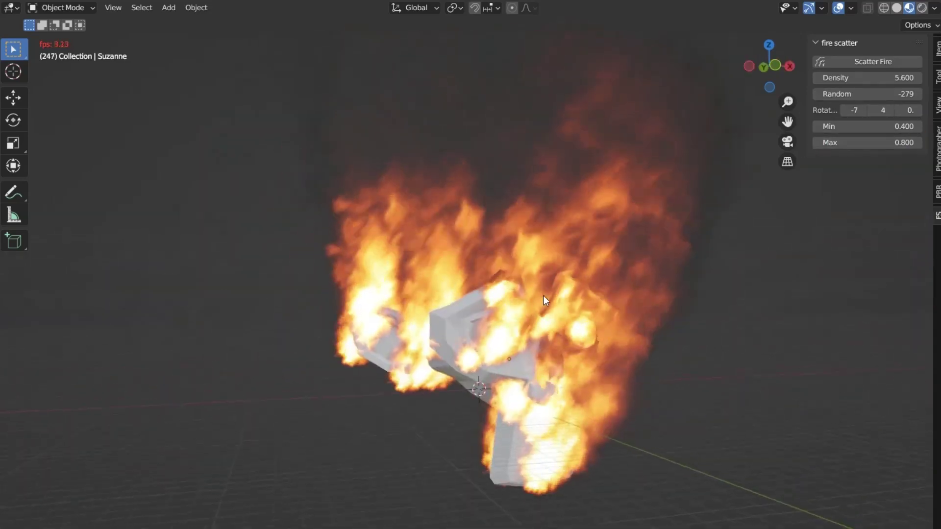
pyautogui.press('Escape')
pyautogui.moveTo(865, 78); pyautogui.dragTo(839, 79)
pyautogui.press('space')
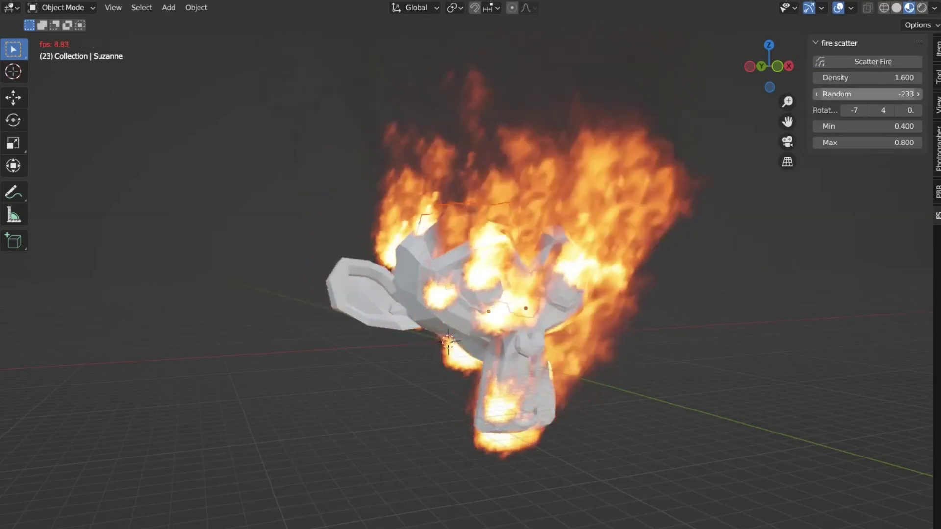
# Adjust fire Min and Max for taller flames, rescatter, and set Min to -1.400
pyautogui.moveTo(913, 92); pyautogui.dragTo(917, 98)
pyautogui.moveTo(863, 126); pyautogui.dragTo(902, 126)
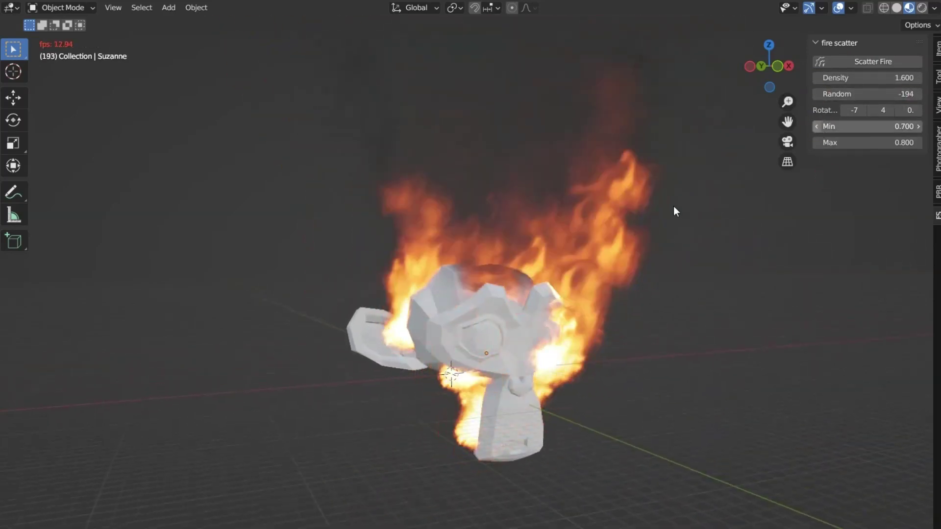
pyautogui.moveTo(674, 206)
pyautogui.mouseDown(button='middle')
pyautogui.moveTo(472, 255)
pyautogui.moveTo(686, 307)
pyautogui.mouseUp(button='middle')
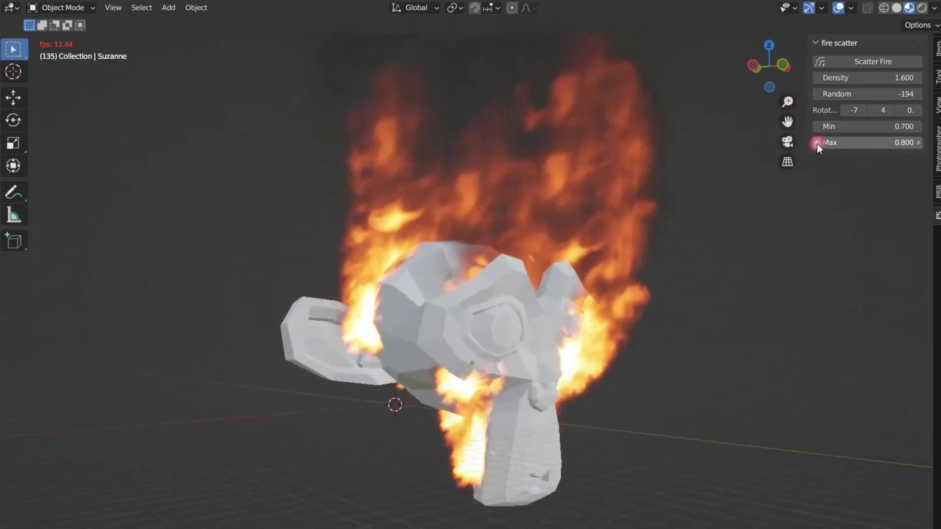
pyautogui.moveTo(815, 142)
pyautogui.mouseDown()
pyautogui.moveTo(784, 142)
pyautogui.moveTo(914, 140)
pyautogui.mouseUp()
pyautogui.moveTo(711, 245); pyautogui.dragTo(735, 221, button='middle')
pyautogui.moveTo(919, 141); pyautogui.dragTo(919, 141)
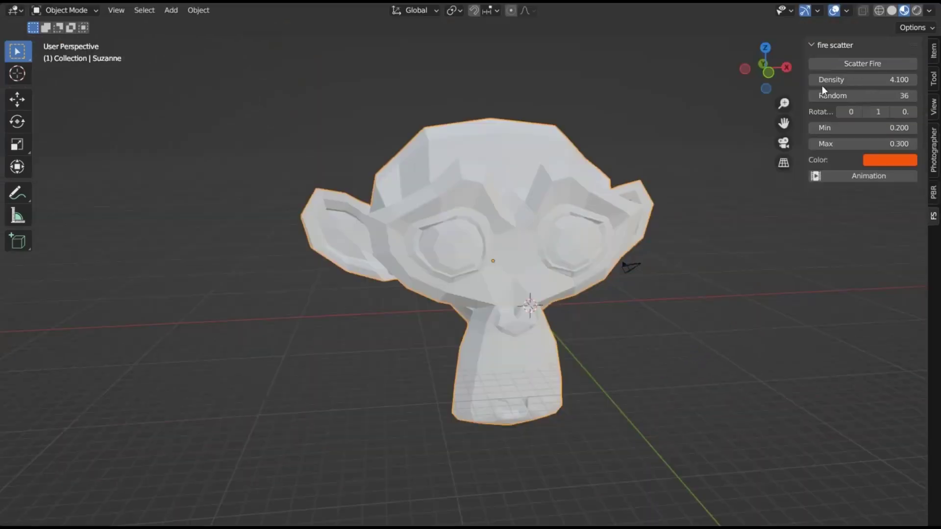
pyautogui.click(844, 178)
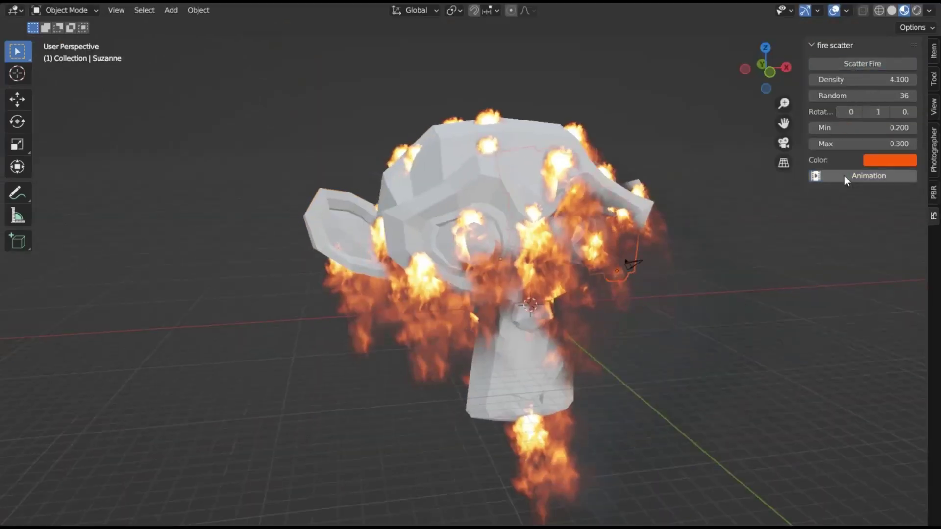
pyautogui.moveTo(850, 124); pyautogui.dragTo(828, 124)
# Raise fire Density to 16.800 and make the flame colour green
pyautogui.click(878, 160)
pyautogui.click(937, 203)
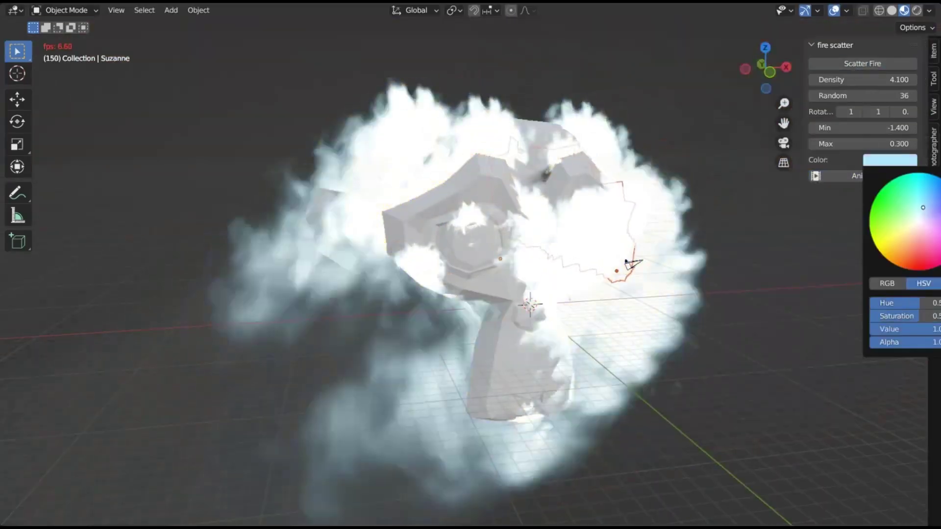
pyautogui.moveTo(936, 204)
pyautogui.mouseDown()
pyautogui.moveTo(931, 243)
pyautogui.moveTo(911, 245)
pyautogui.moveTo(927, 218)
pyautogui.mouseUp()
pyautogui.press('Escape')
pyautogui.moveTo(863, 79); pyautogui.dragTo(873, 81)
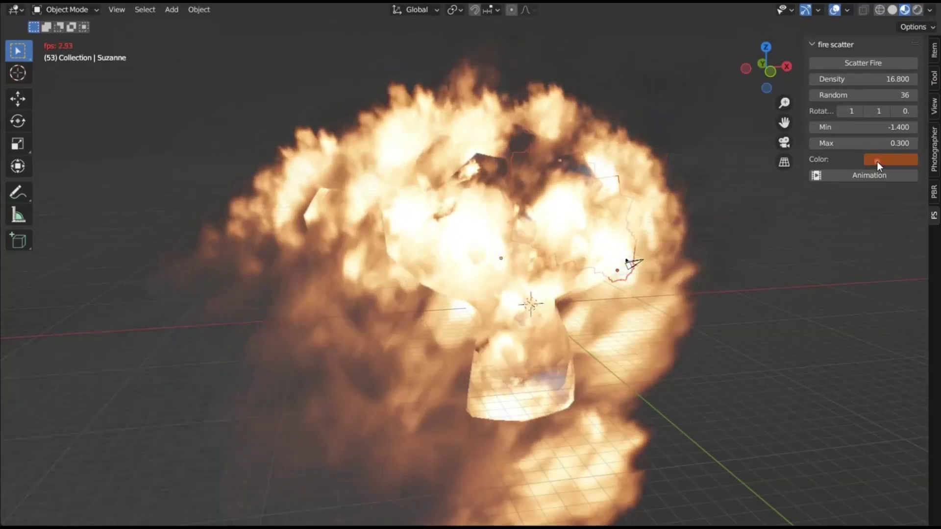
pyautogui.click(891, 160)
pyautogui.click(884, 218)
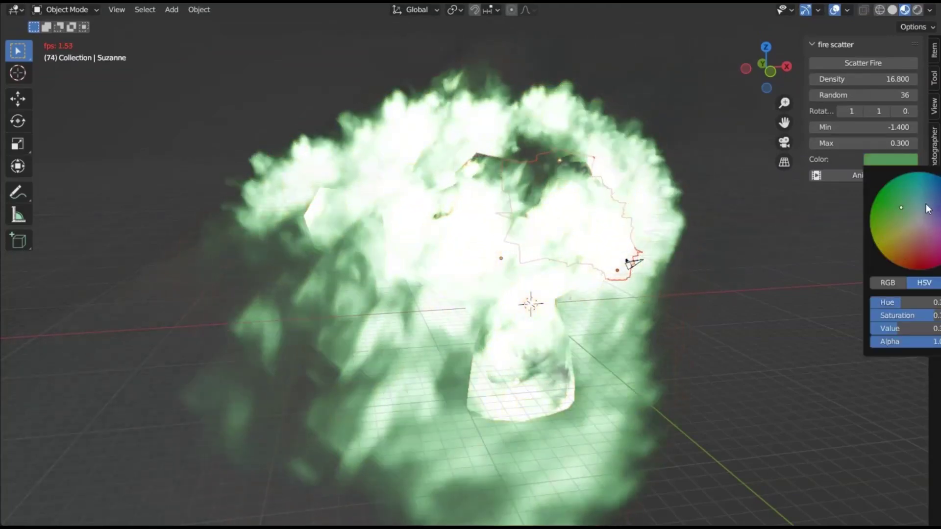